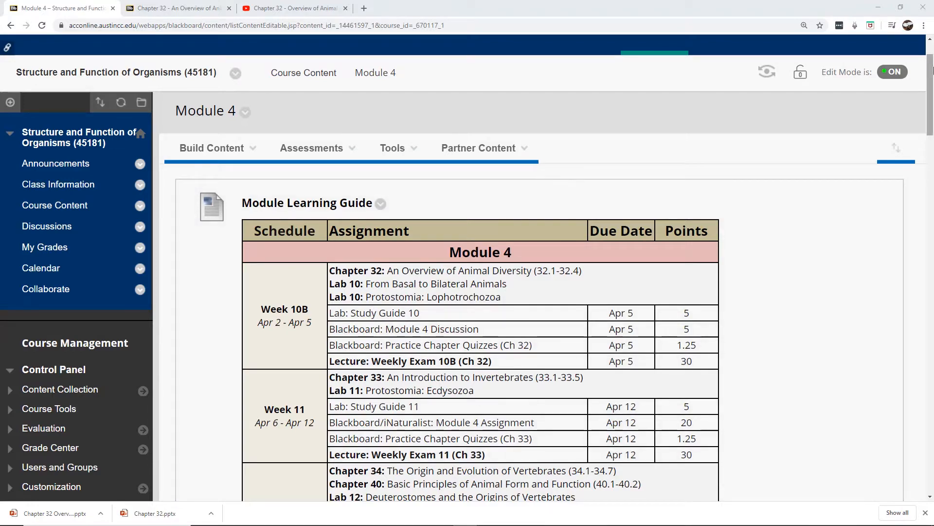
- Open the Chapter 32 - Animal Diversity folder inside the Module Lecture Materials Folder
left_click_drag(932, 73, 932, 161)
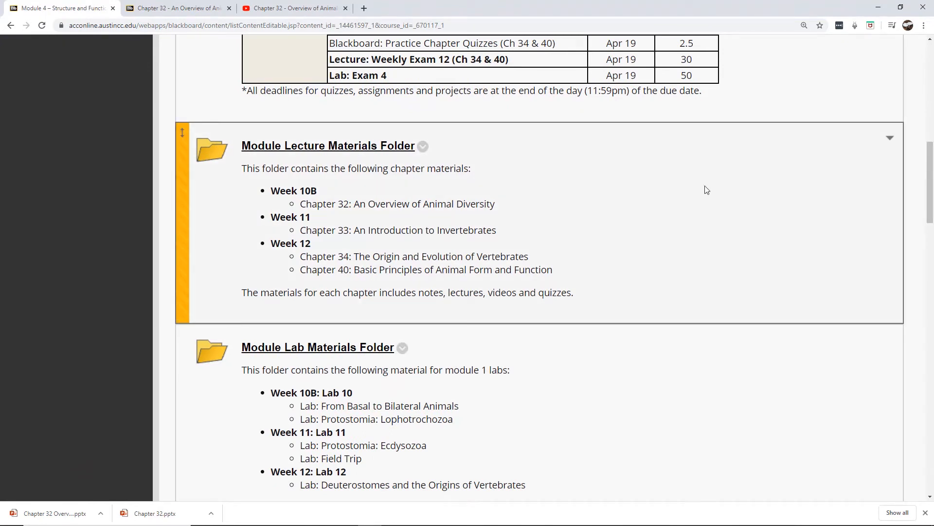
left_click(262, 147)
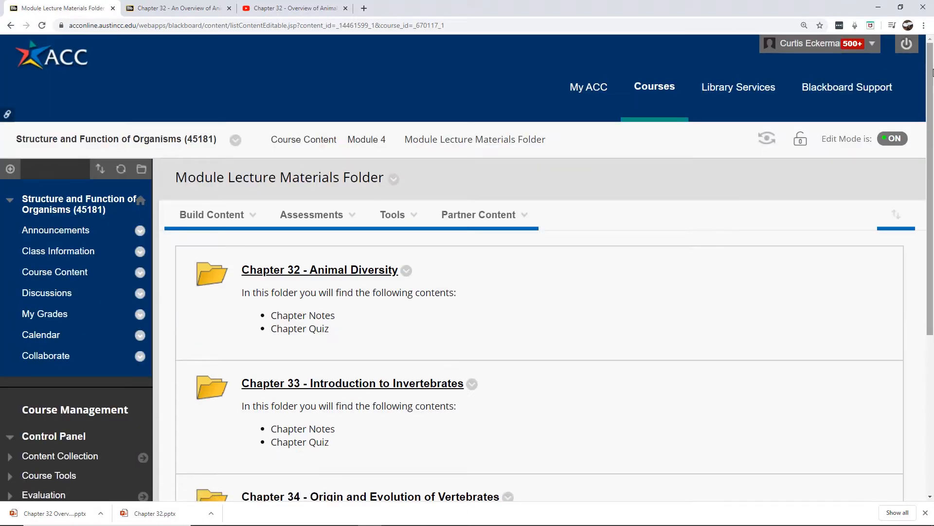
left_click_drag(932, 74, 933, 168)
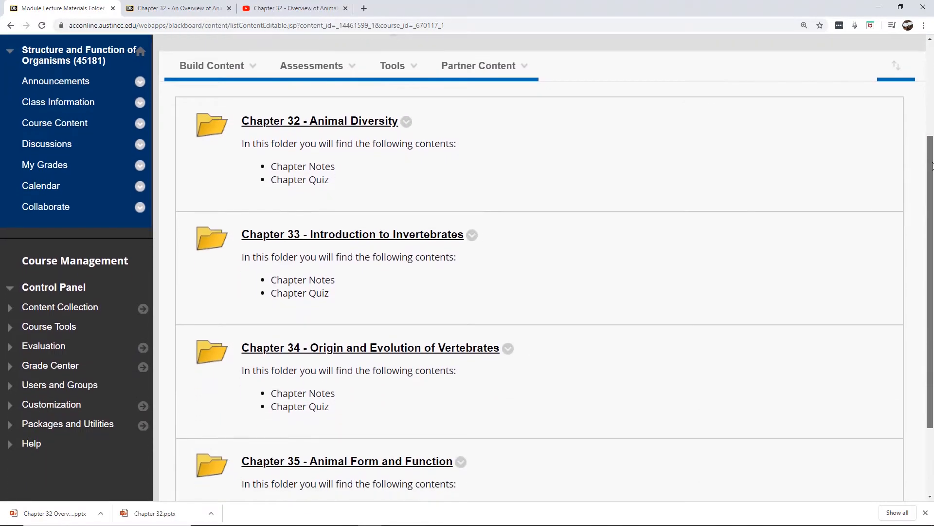
left_click(300, 125)
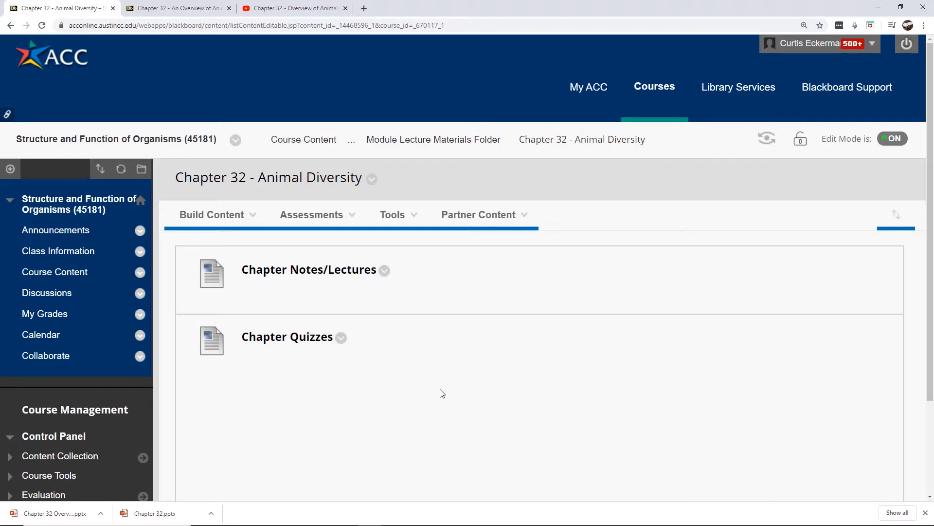
- Open the Chapter Notes/Lectures item for editing and rename it "Chapter 32 Powerpoint Notes"
left_click(384, 270)
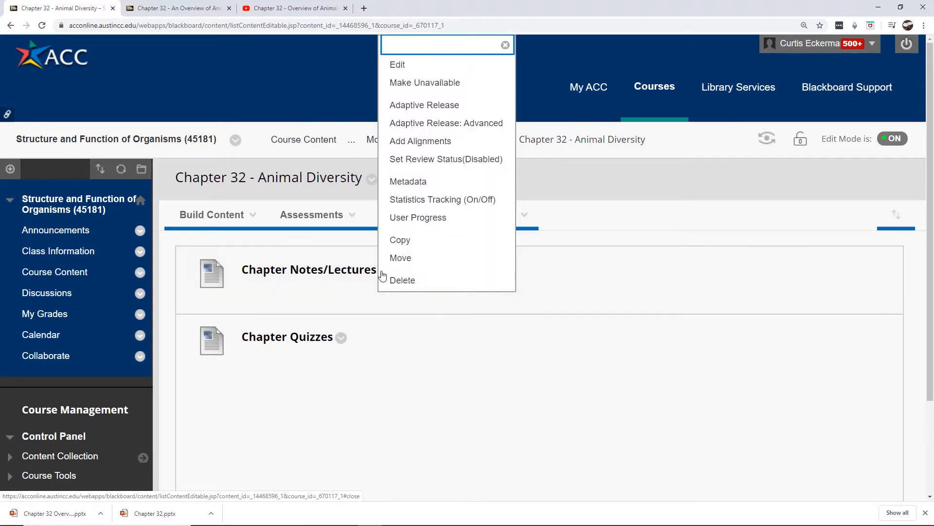
left_click(412, 66)
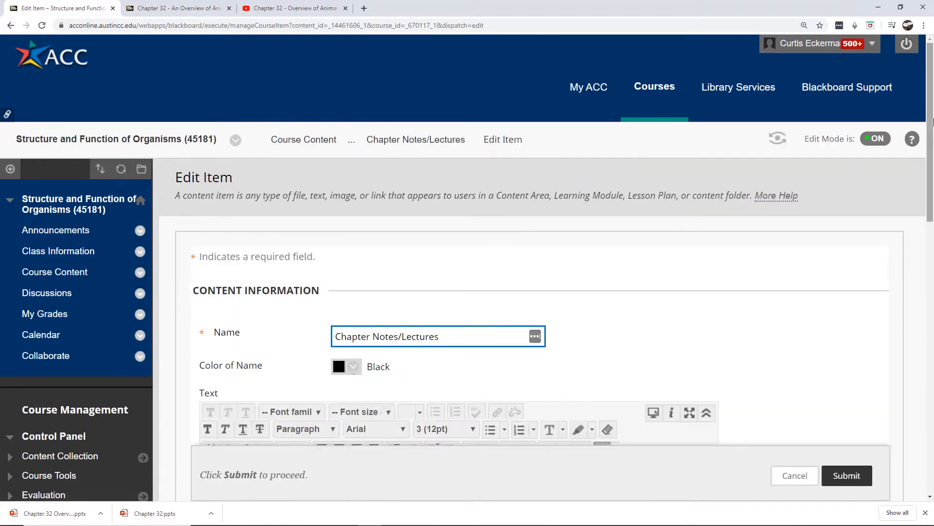
left_click_drag(931, 124, 933, 165)
left_click(373, 228)
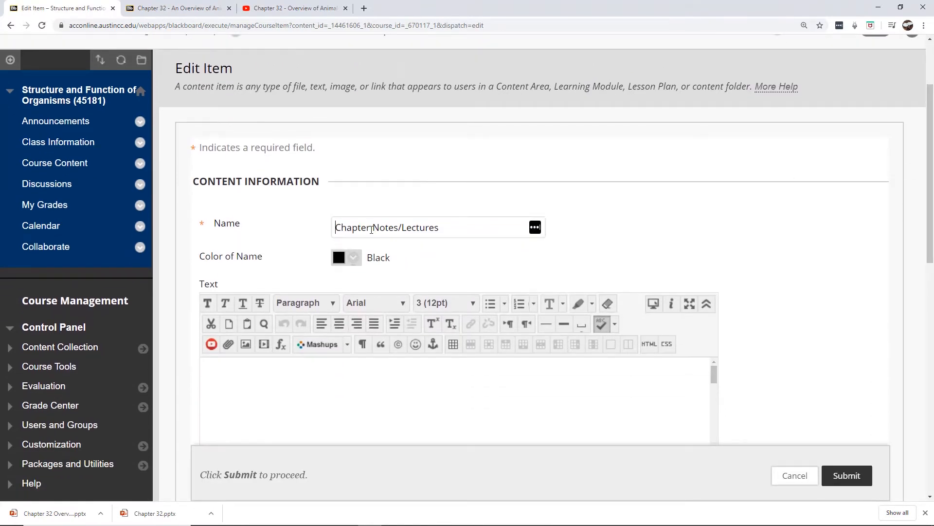
type("32 ")
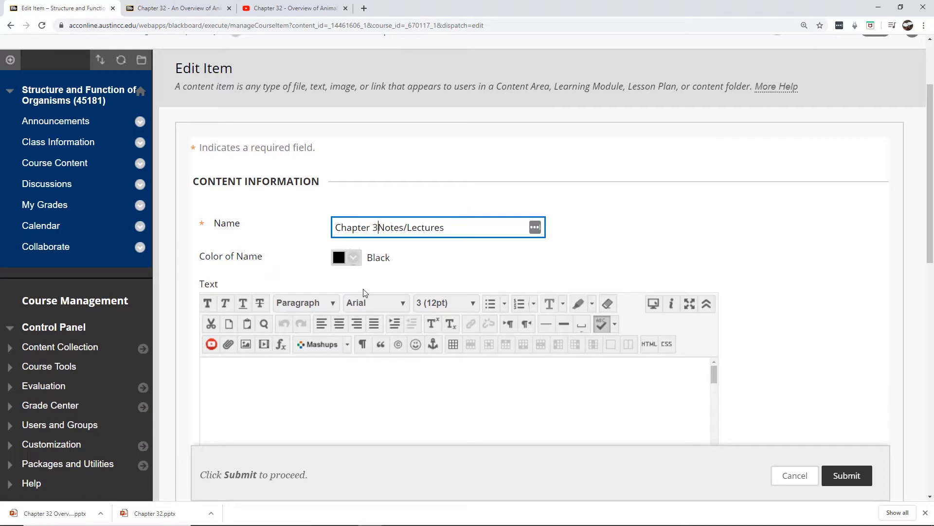
type("Poewer")
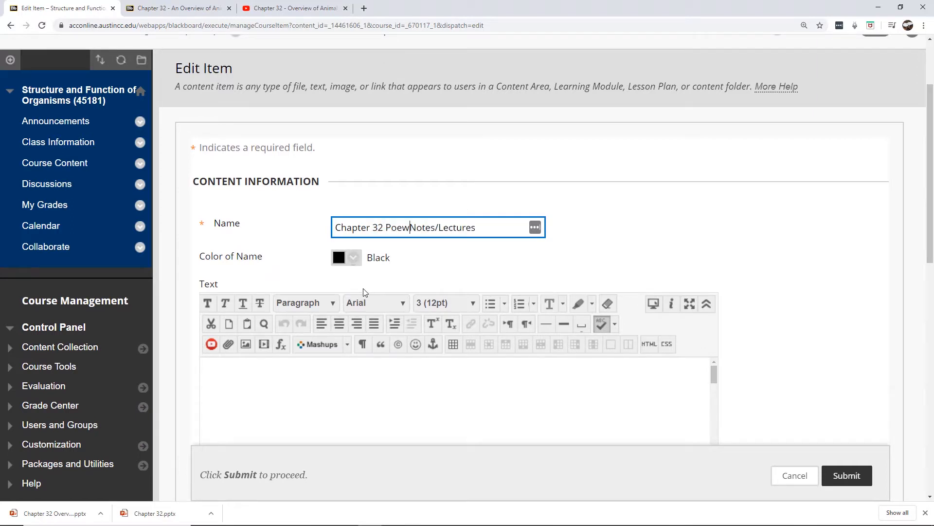
key("BackSpace")
key("BackSpace")
key("BackSpace")
key("BackSpace")
type("werpo")
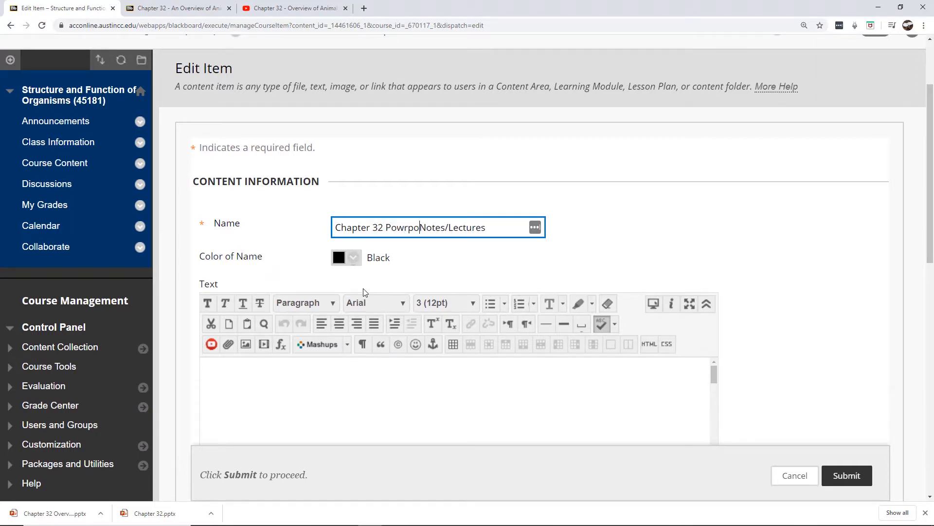
key("BackSpace")
key("BackSpace")
key("BackSpace")
type("erpoint")
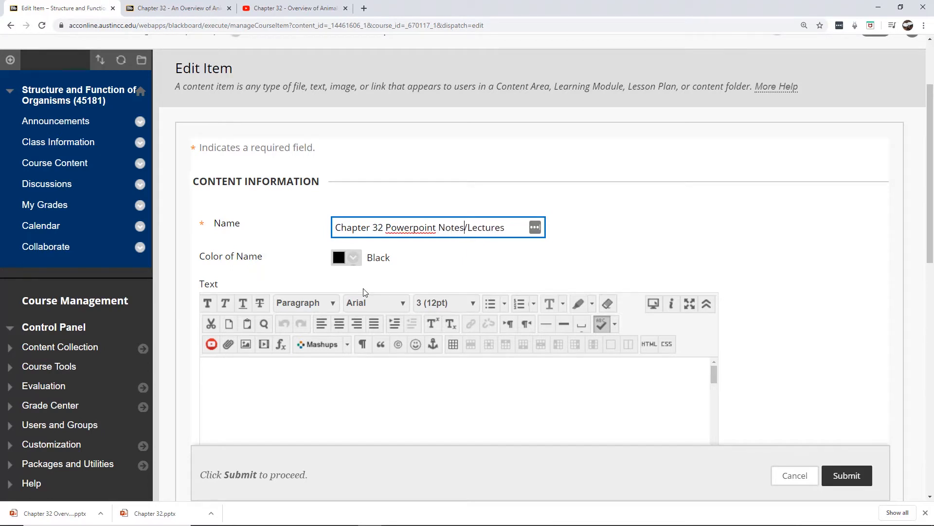
key("Delete")
key("Delete")
key("Delete")
key("Delete")
key("Delete")
key("Delete")
key("Delete")
key("Delete")
key("Delete")
- Enter "Chapter 32 Powerpoint Notes" as the item's body text
left_click_drag(930, 141, 928, 219)
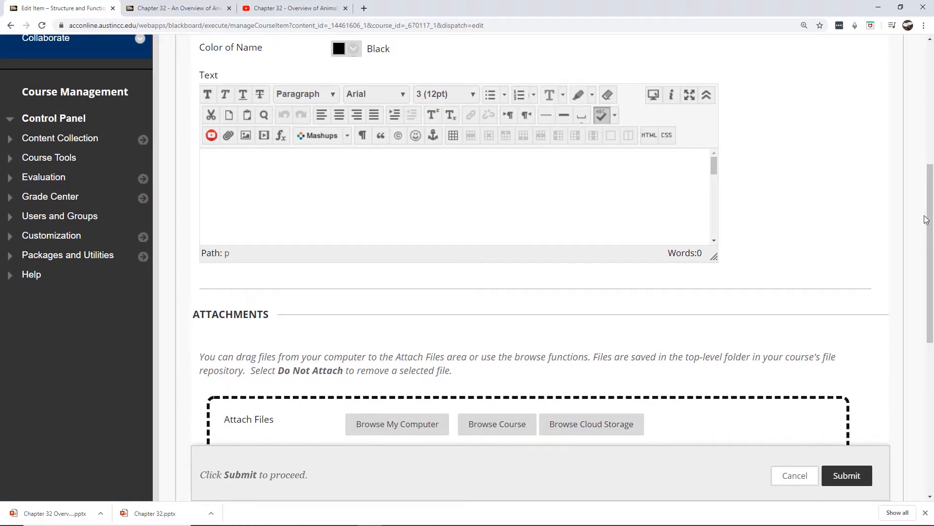
left_click(253, 189)
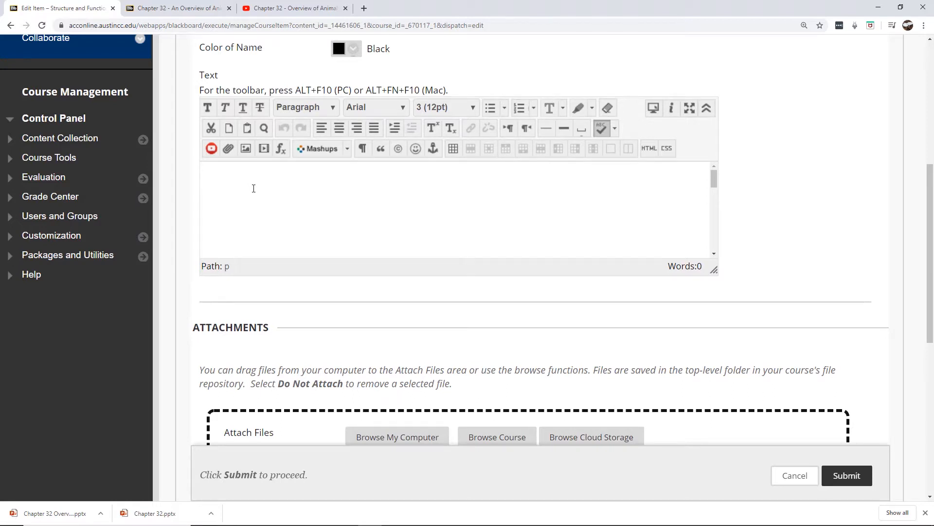
type("Chapter 32 Powerpoint ")
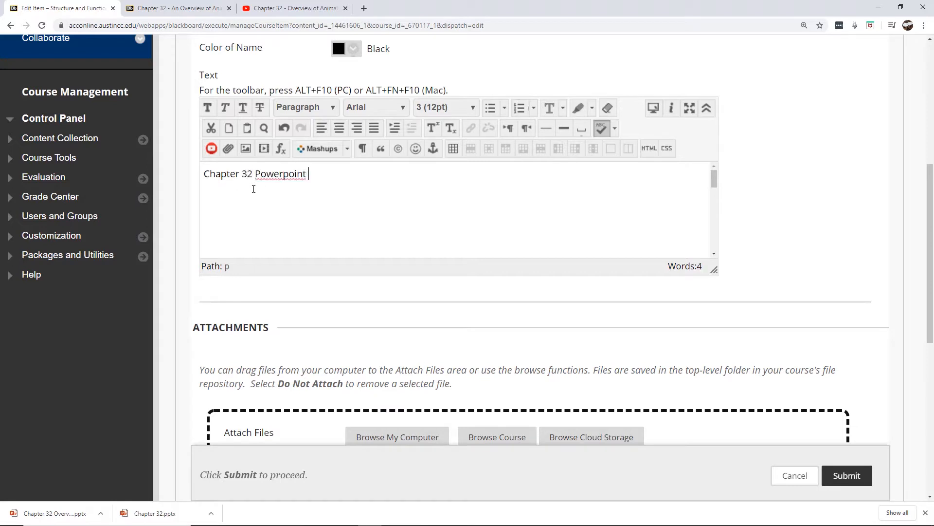
type("Notes")
- Start a link on the whole body text line and choose the Chapter 32 PowerPoint file from the computer as its target file
left_click_drag(337, 174, 190, 180)
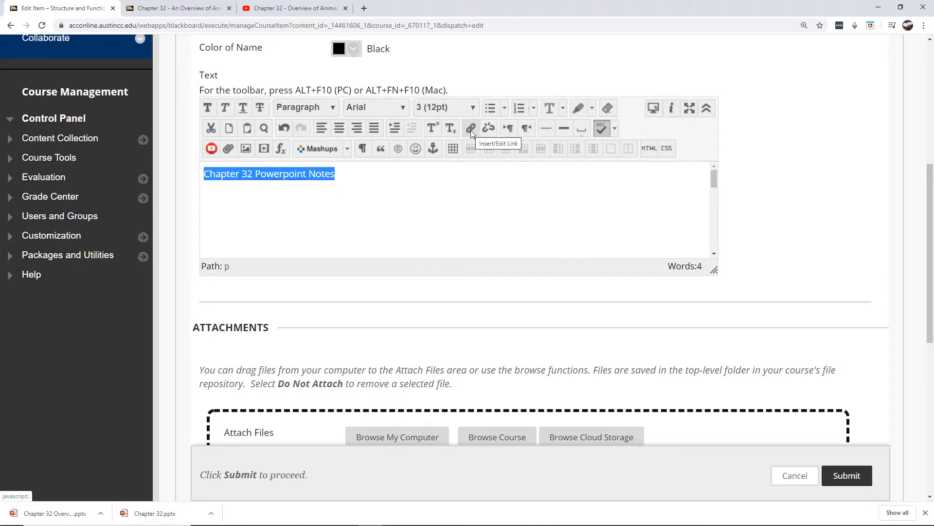
left_click(471, 129)
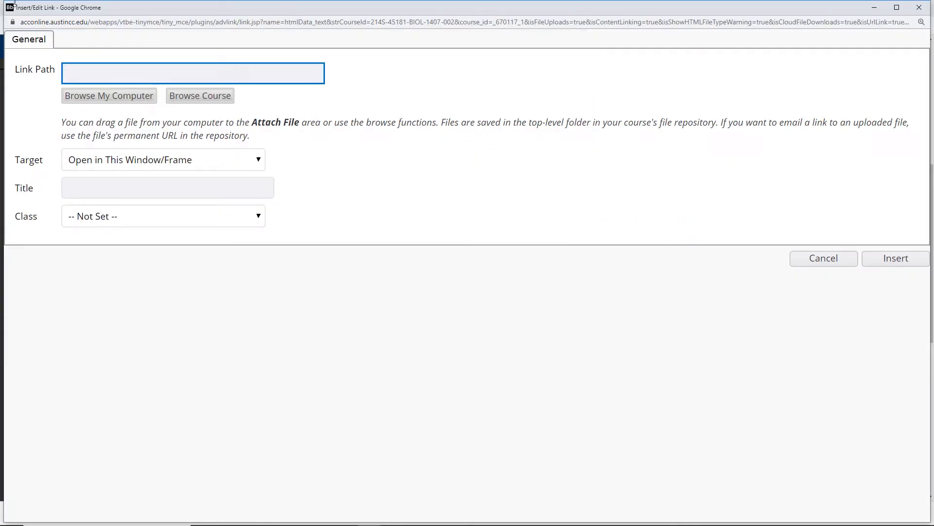
left_click_drag(15, 4, 299, 138)
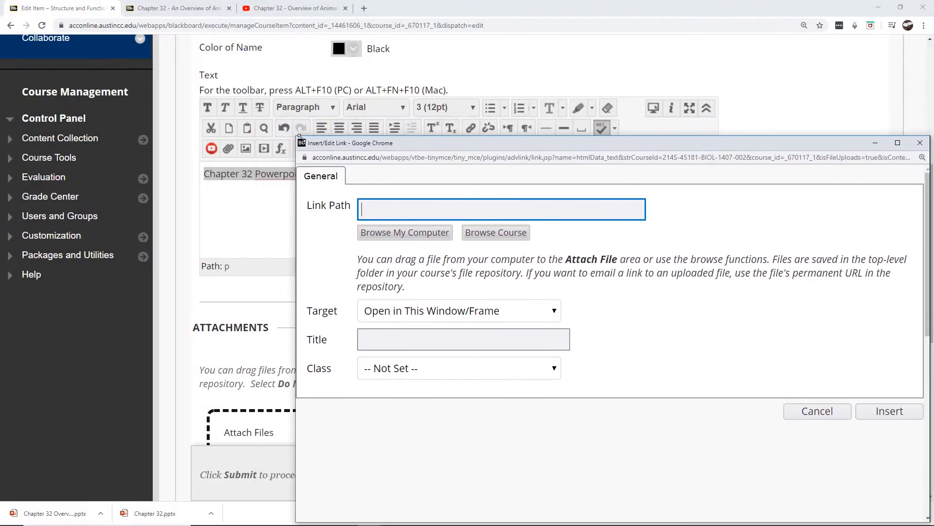
left_click_drag(678, 144, 594, 87)
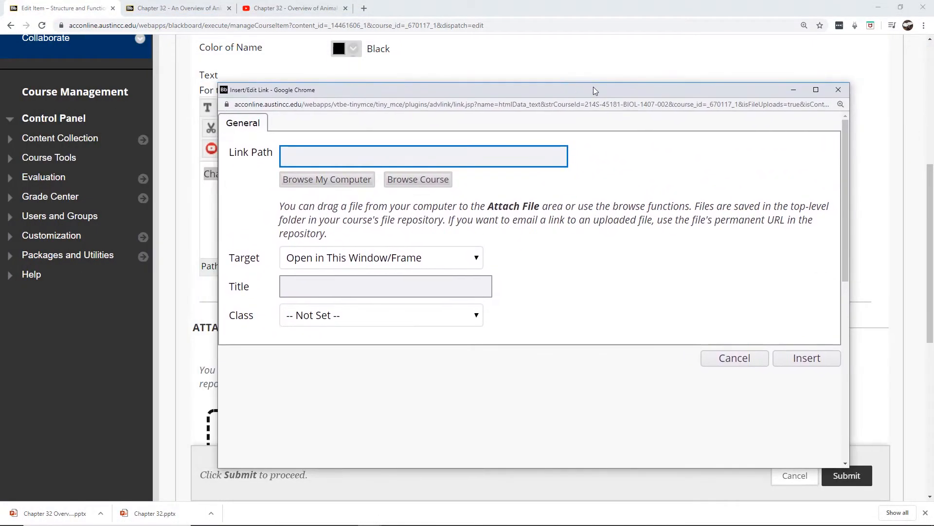
left_click(292, 180)
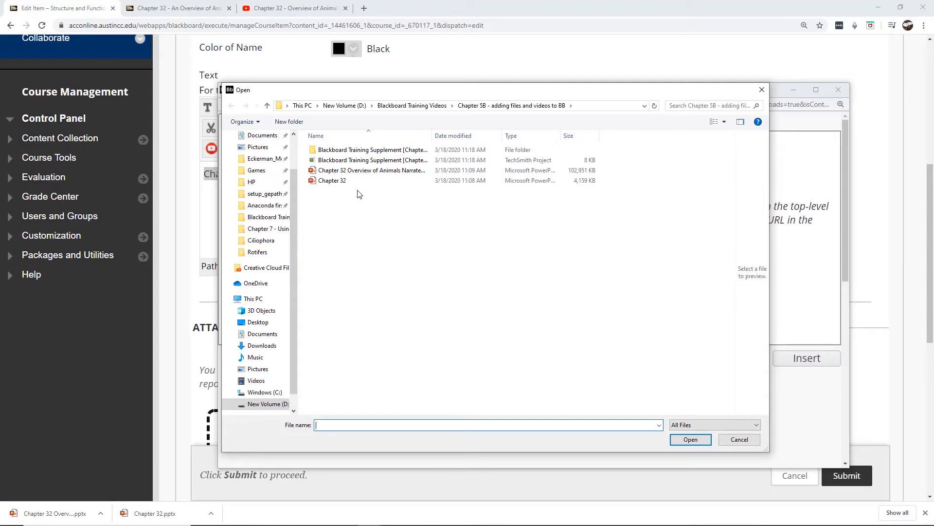
left_click(335, 183)
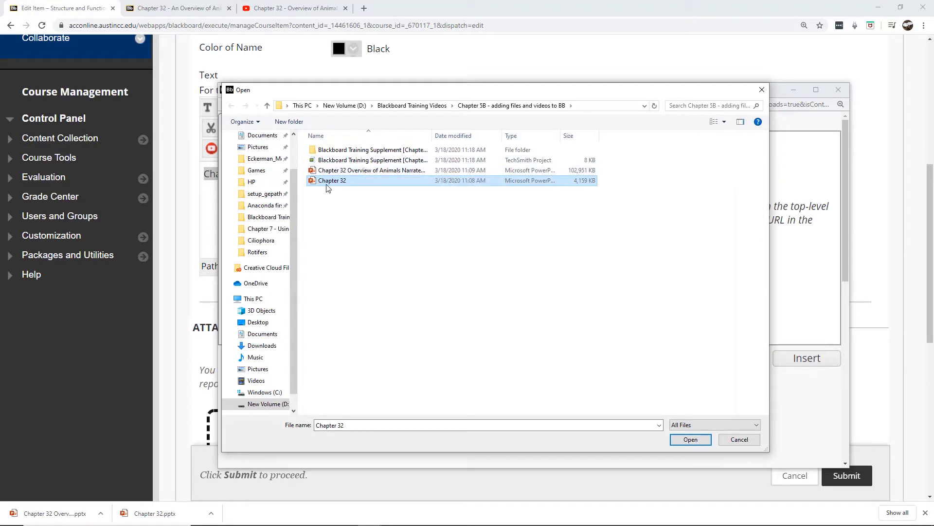
left_click(683, 438)
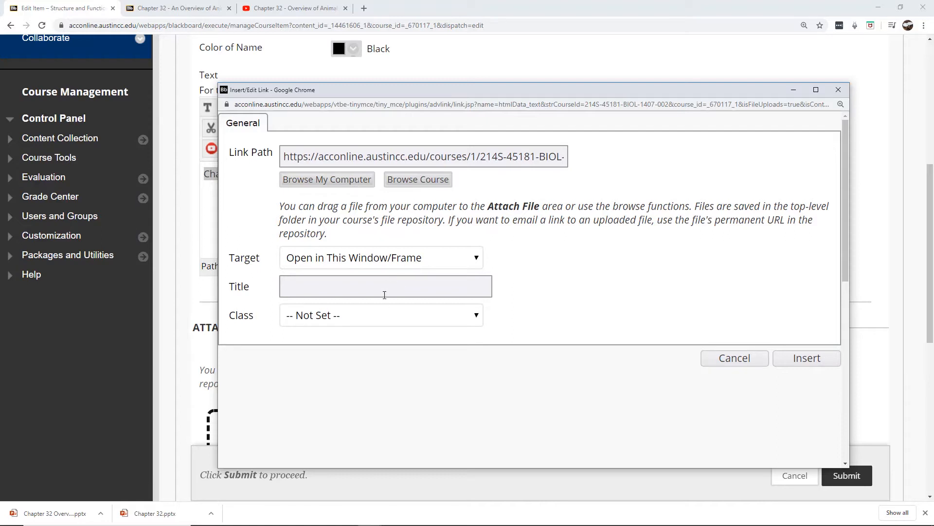
- Set the link target to Open in New Window (_blank) and insert the link
left_click(397, 259)
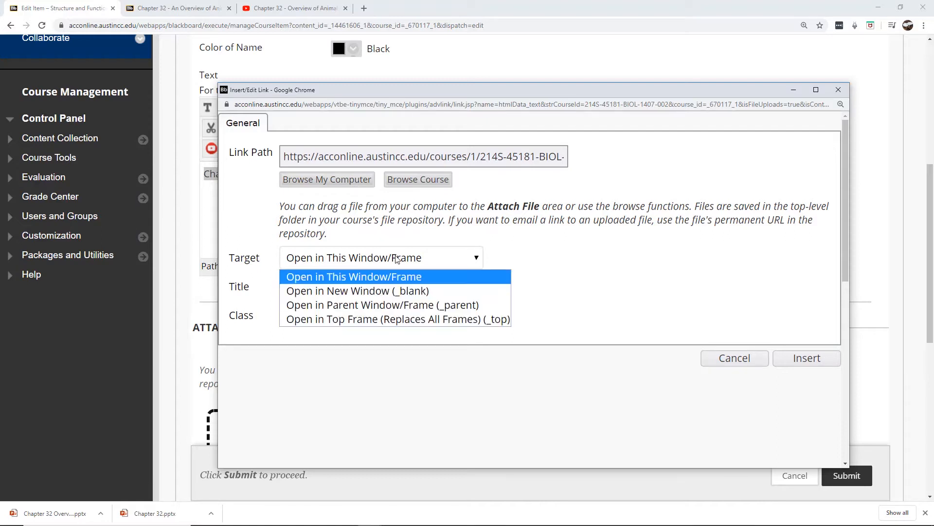
left_click(399, 291)
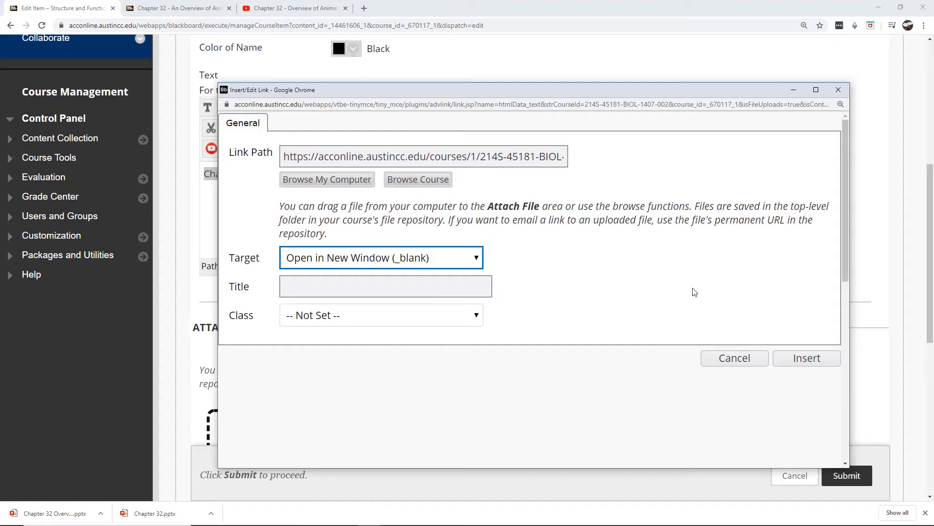
left_click(807, 359)
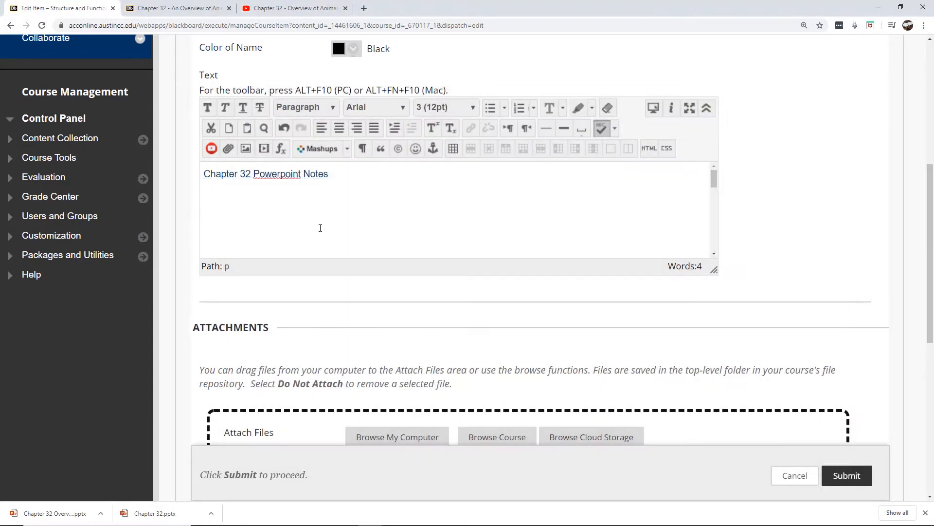
left_click(356, 212)
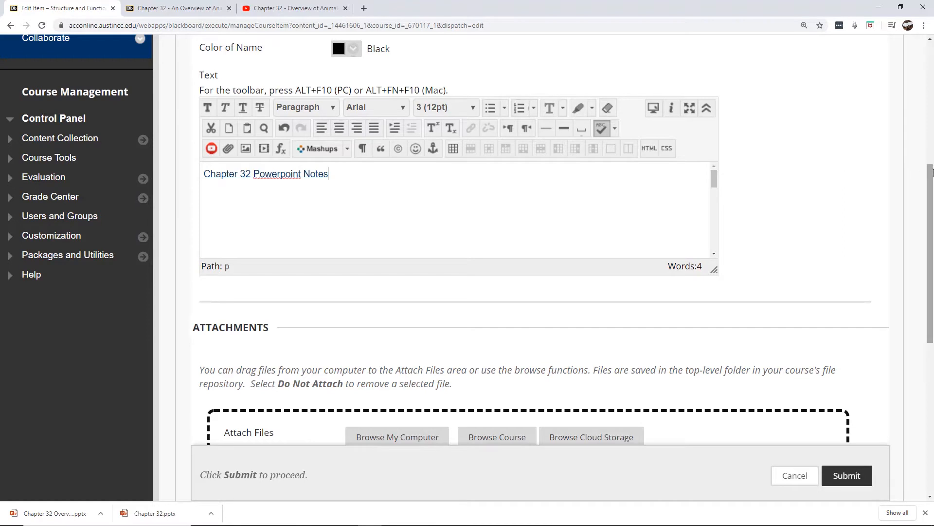
- Attach the Chapter 32 PowerPoint file from the computer and set its link title to "Chapter 32 Powerpoint Notes"
left_click_drag(931, 184, 923, 273)
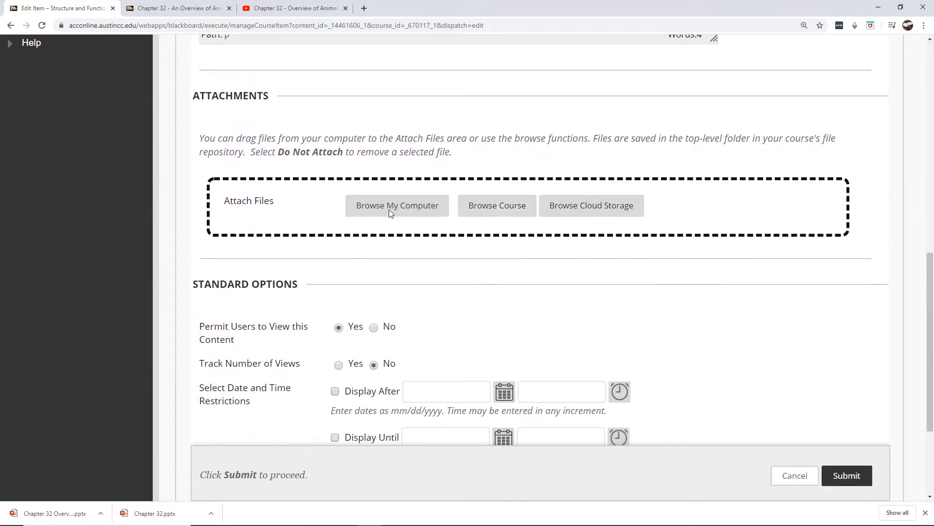
left_click(389, 209)
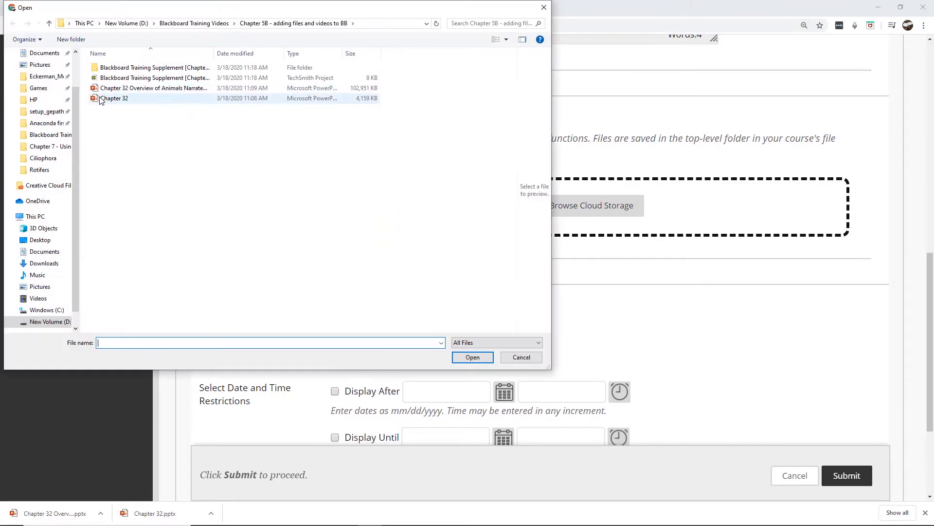
left_click(103, 99)
left_click(473, 357)
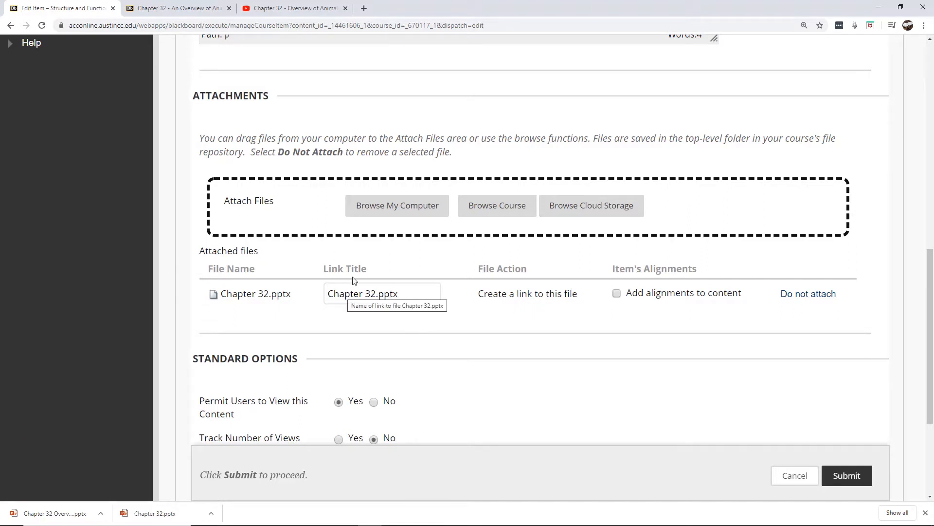
left_click_drag(411, 292, 376, 294)
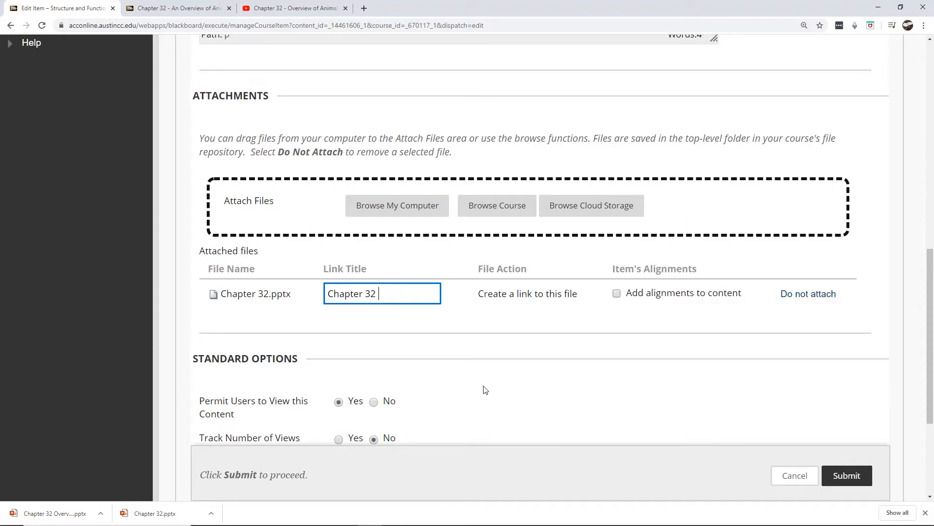
type("Powerpoint Notes")
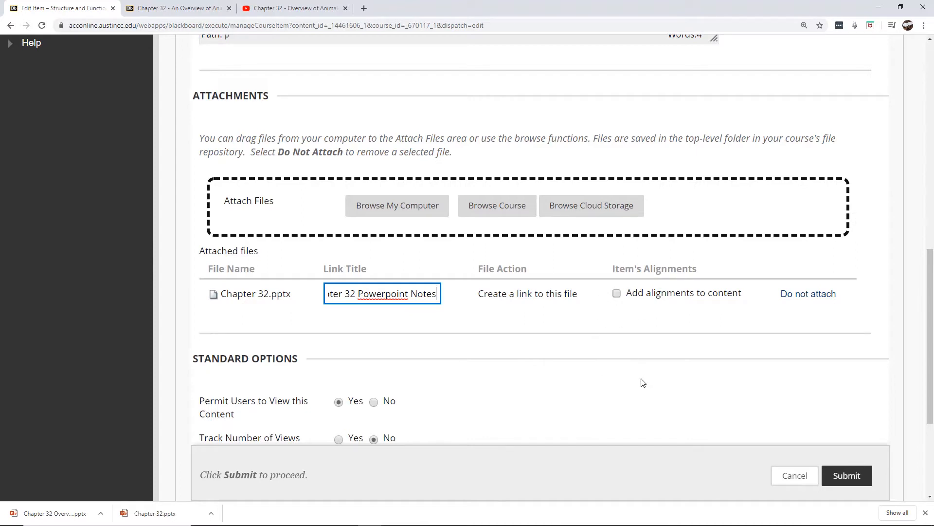
- Dismiss the antivirus notification and submit the edited Chapter 32 Powerpoint Notes item
left_click_drag(932, 316, 932, 382)
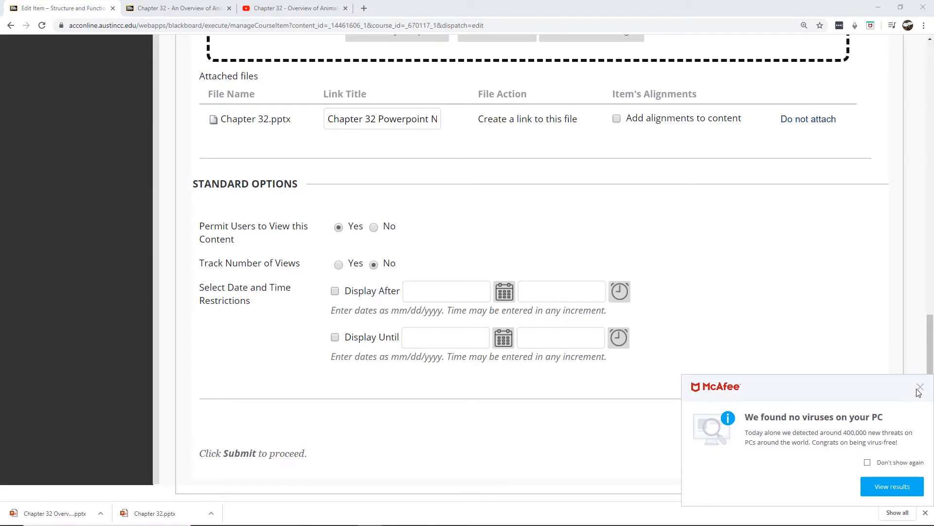
left_click(919, 388)
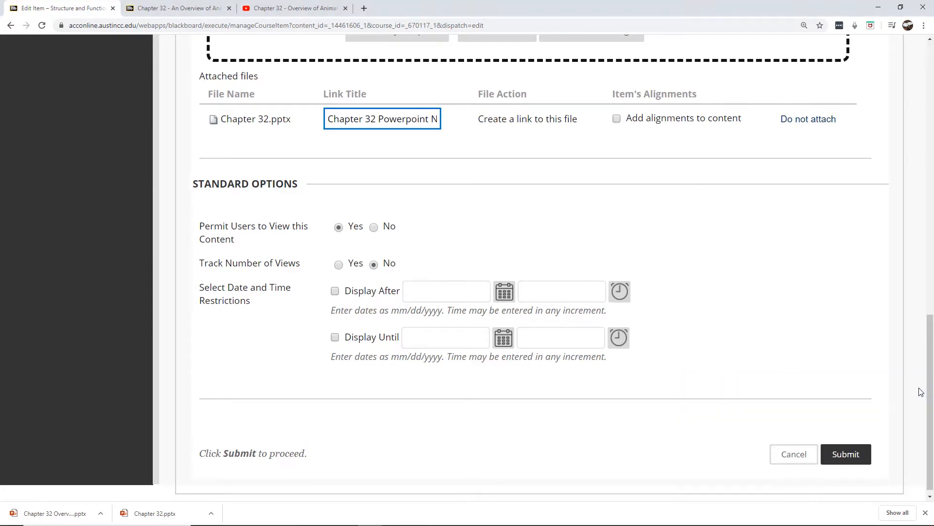
left_click(844, 463)
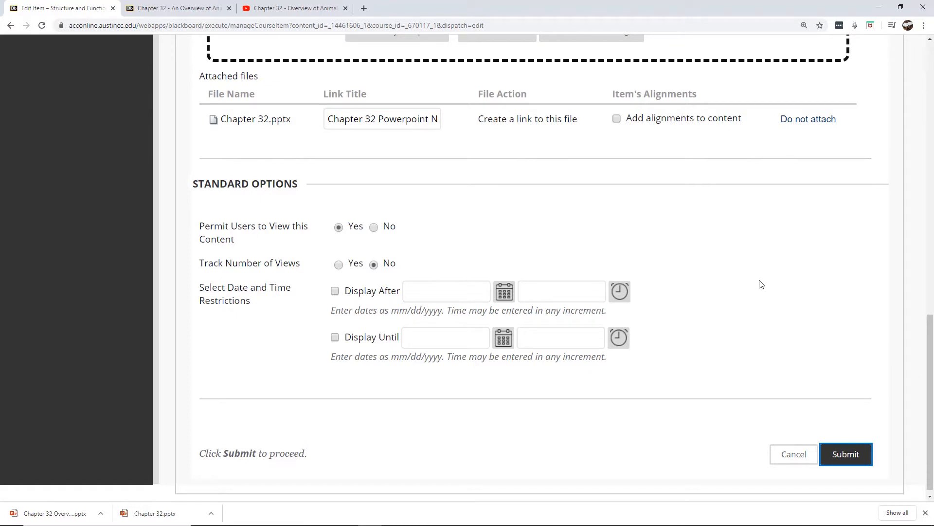
left_click(853, 451)
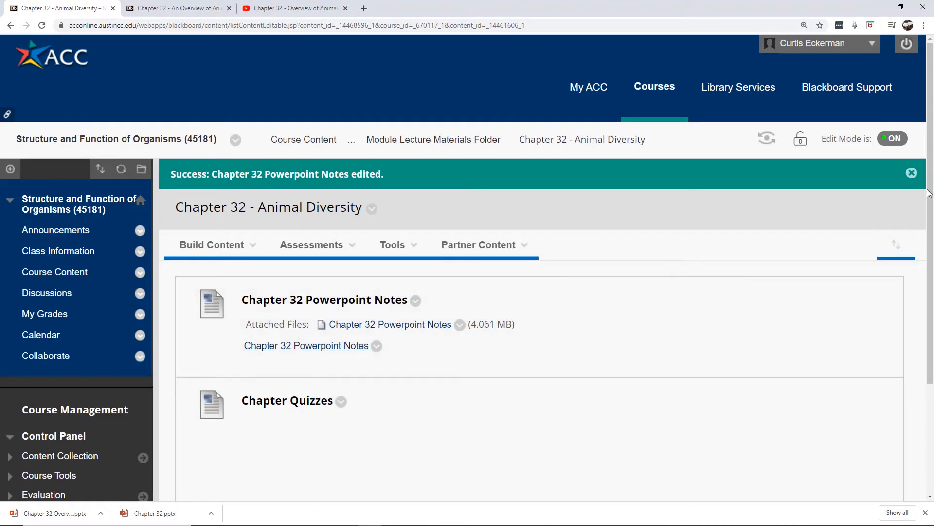
left_click_drag(933, 178, 933, 218)
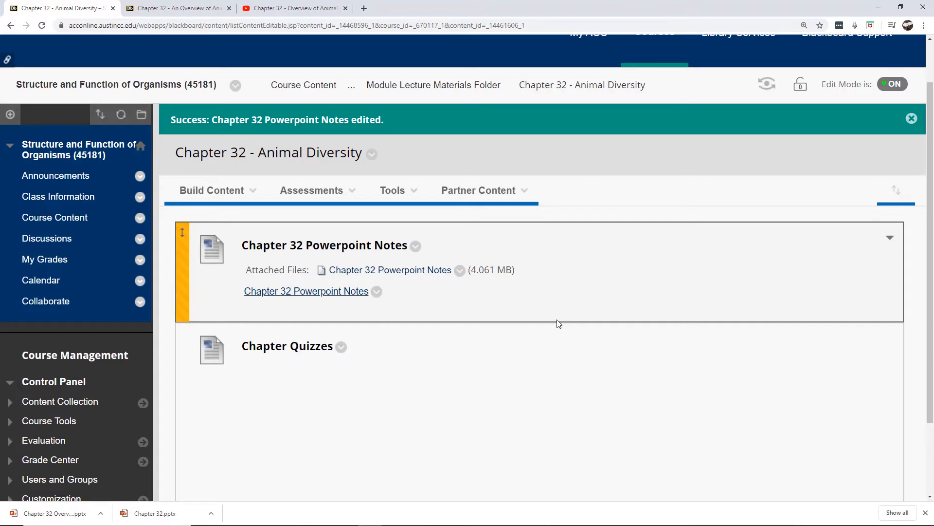
- Start adding a YouTube Video mashup to the Chapter 32 - Animal Diversity folder
left_click(299, 9)
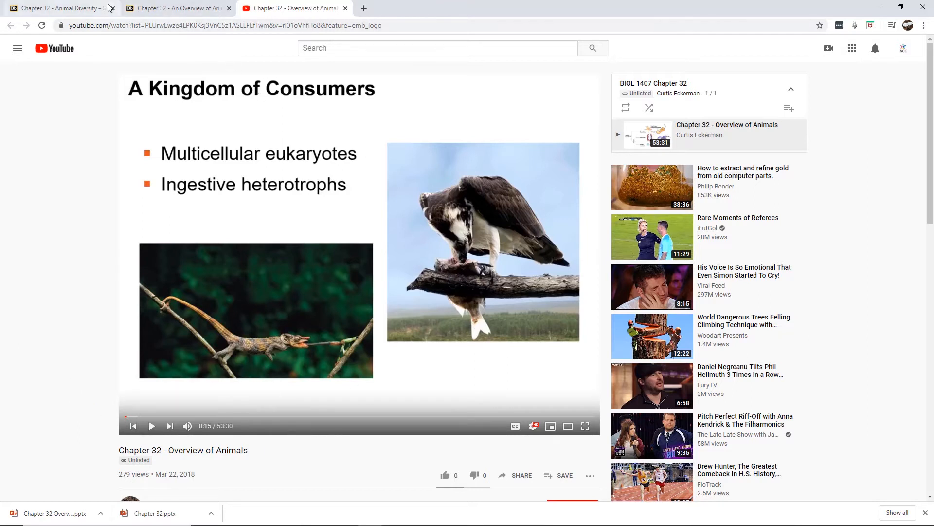
left_click(74, 10)
left_click(312, 190)
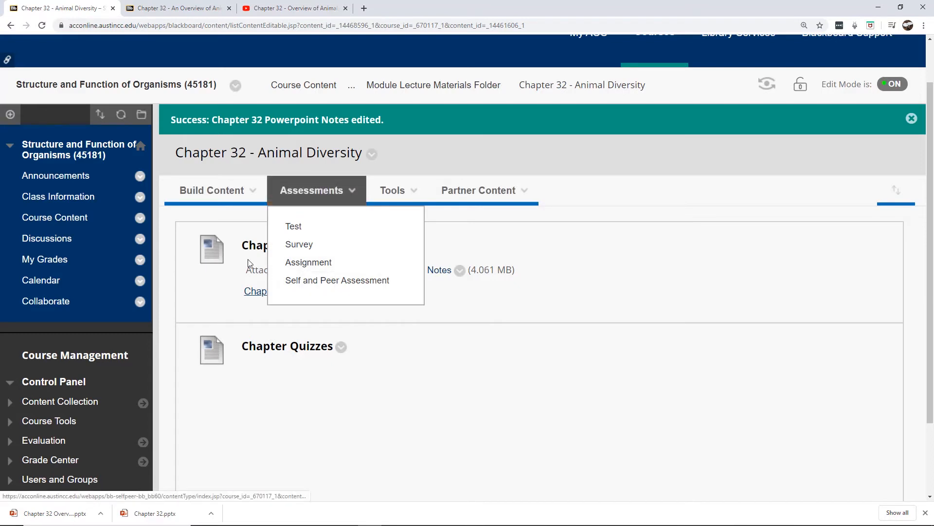
left_click(217, 192)
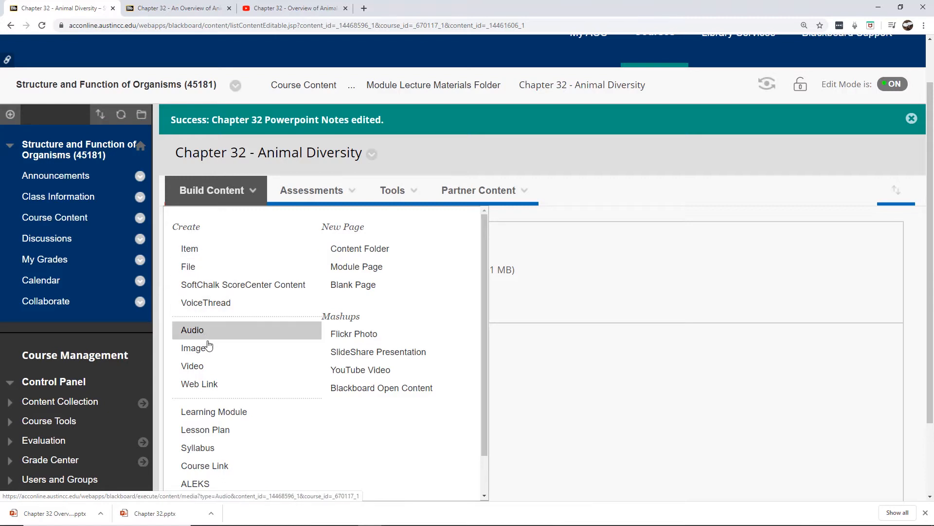
left_click(356, 375)
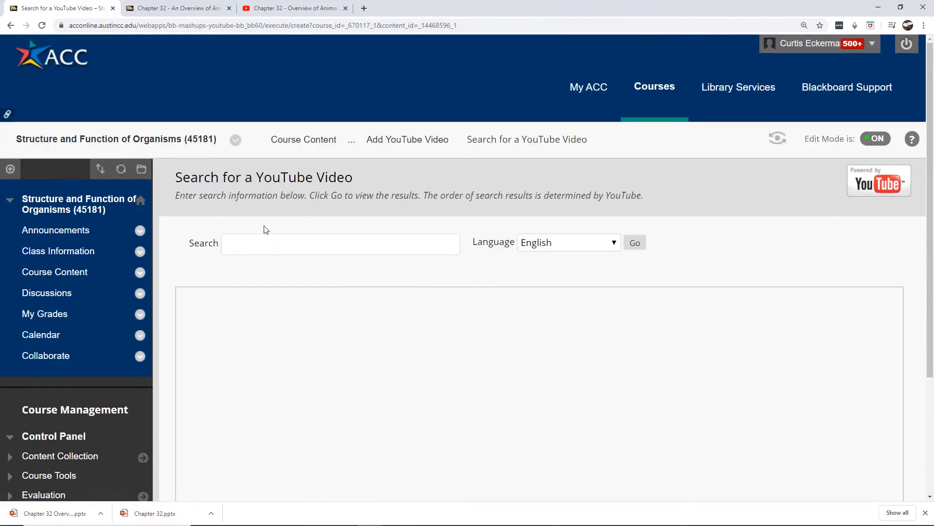
- Copy the share link of the "Chapter 32 - Overview of Animals" video on YouTube and close the sharing options
left_click(295, 9)
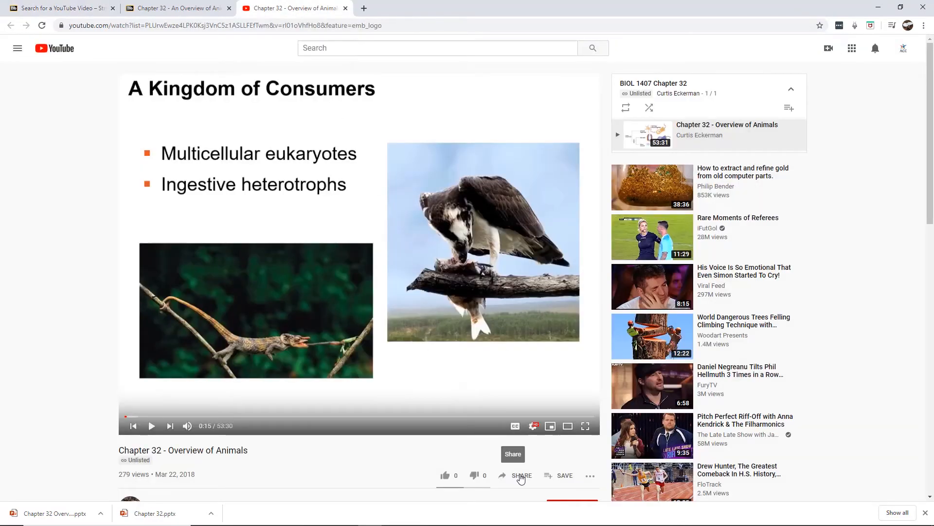
left_click(521, 477)
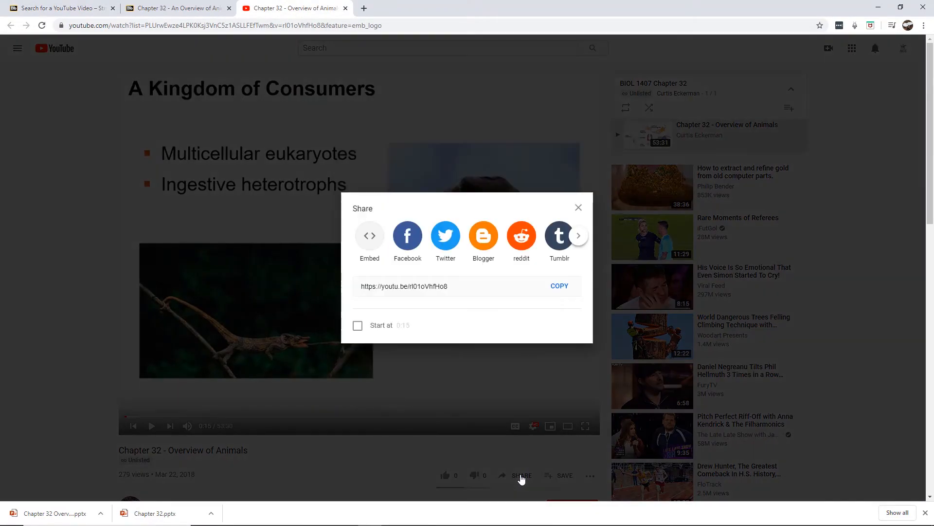
left_click(559, 287)
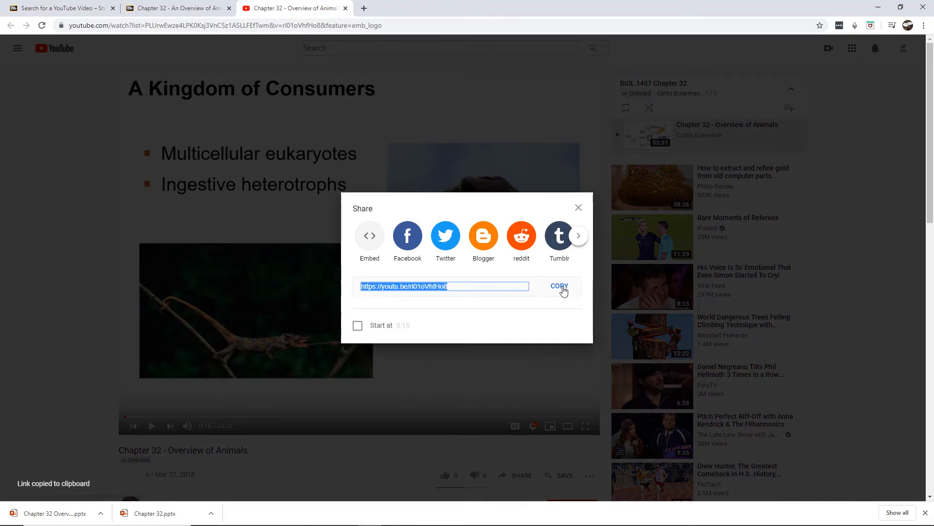
left_click(578, 207)
left_click(75, 9)
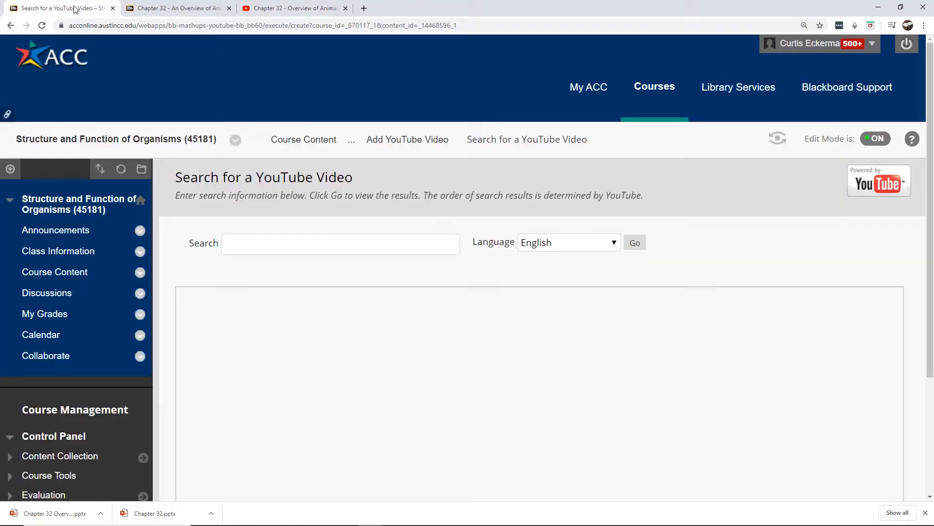
left_click(257, 242)
key("ctrl+v")
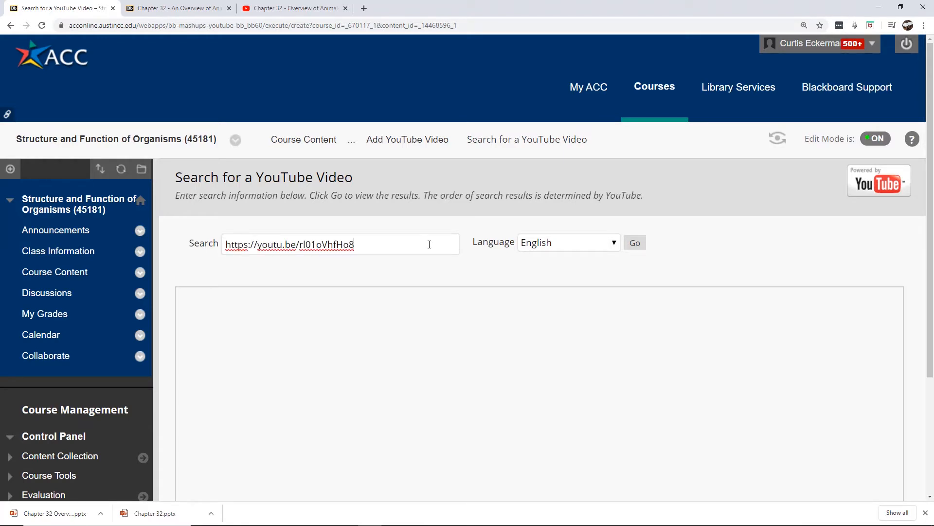
left_click(635, 242)
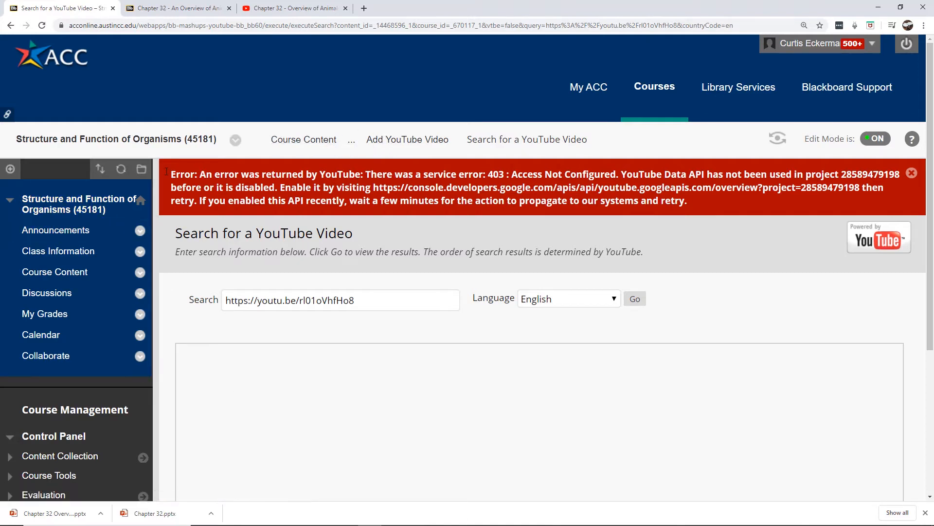
left_click(300, 144)
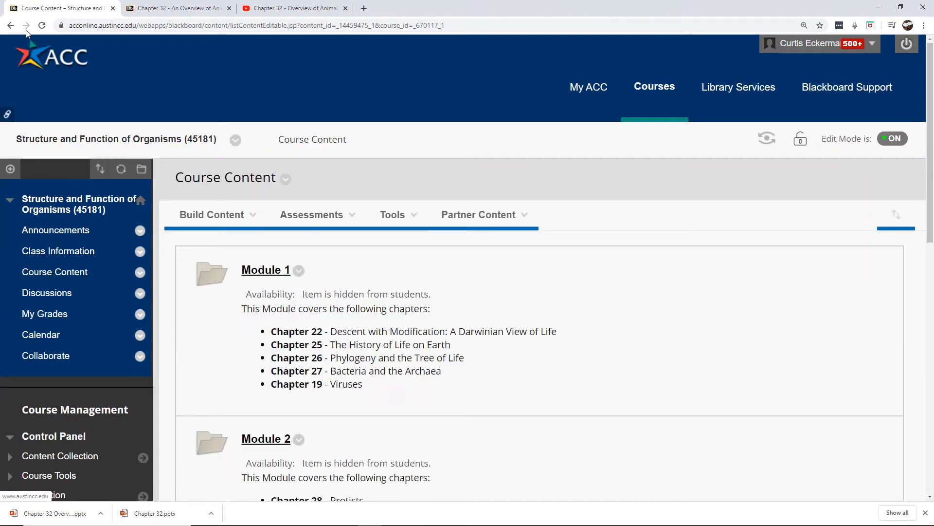
left_click(11, 25)
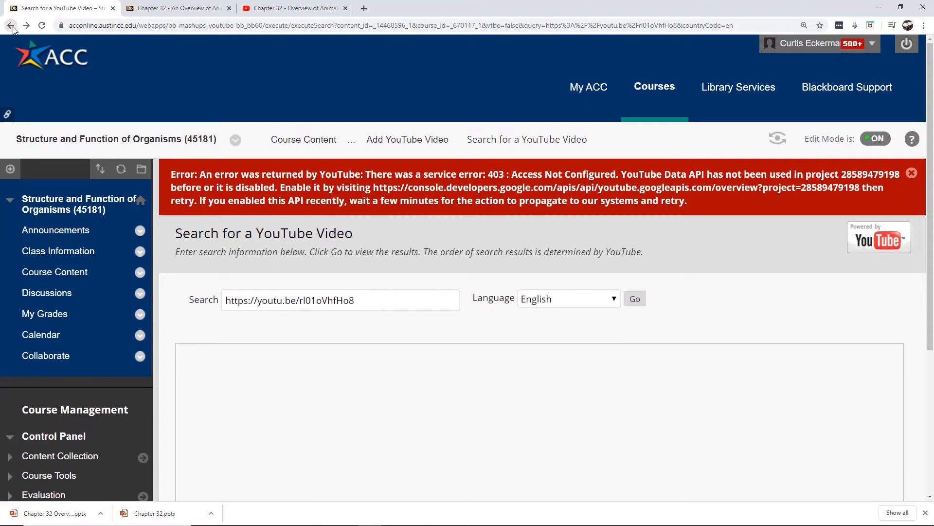
left_click(12, 26)
left_click(11, 26)
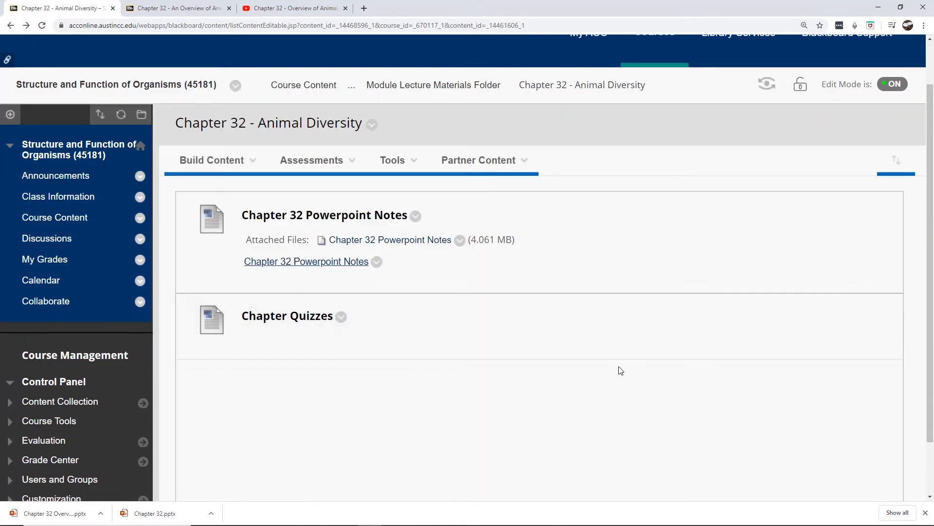
- Create a new content item in the Chapter 32 - Animal Diversity folder and name it "Chapter 32 Video Lecture"
mouse_move(212, 160)
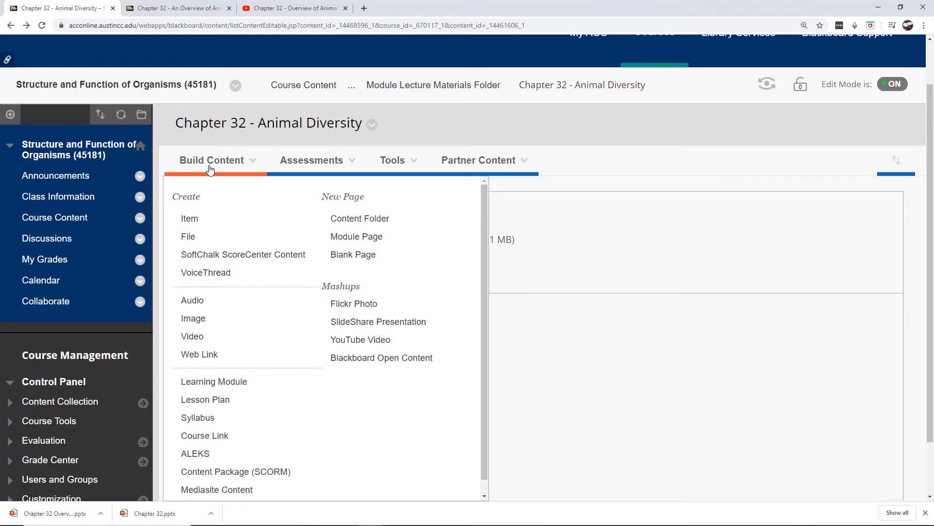
left_click(194, 221)
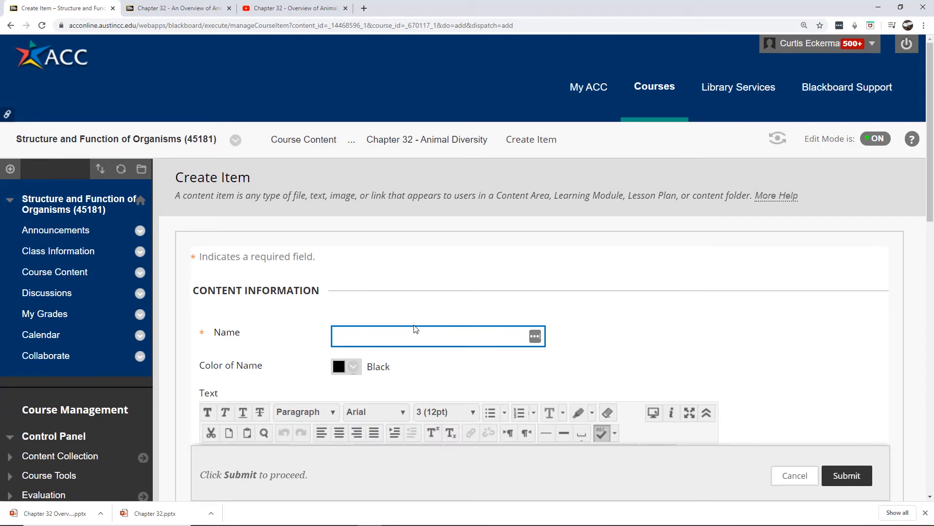
type("c")
key("BackSpace")
type("Chapter")
type("32 Video Lecture")
- Enter "Chapter 32 Video Lecture" as the body text of the new item
left_click_drag(933, 138, 932, 231)
left_click(344, 262)
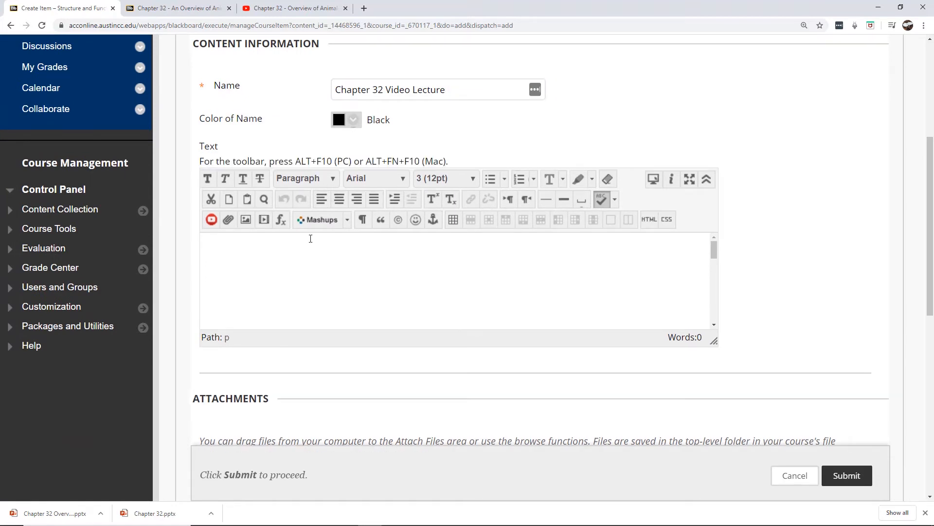
type("Chapter 2")
key("BackSpace")
type("32 Video ")
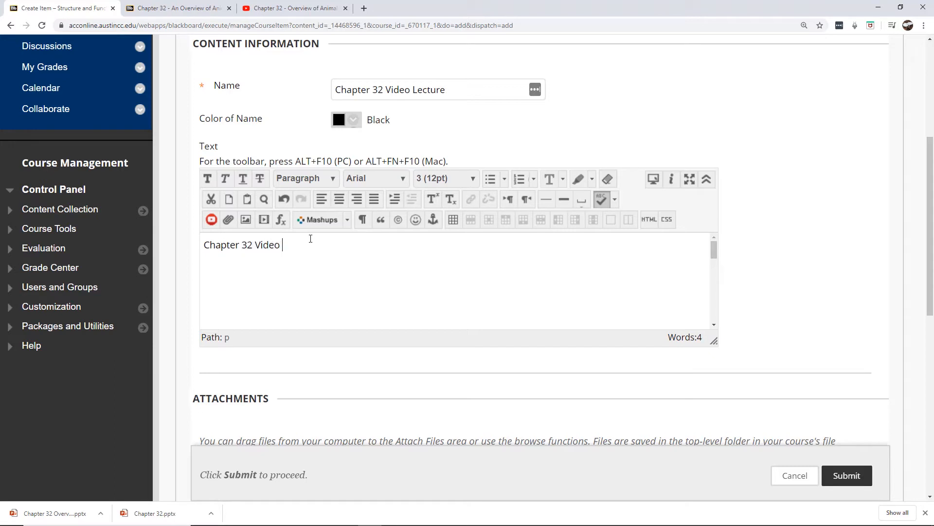
type("Lecture")
left_click_drag(316, 245, 204, 244)
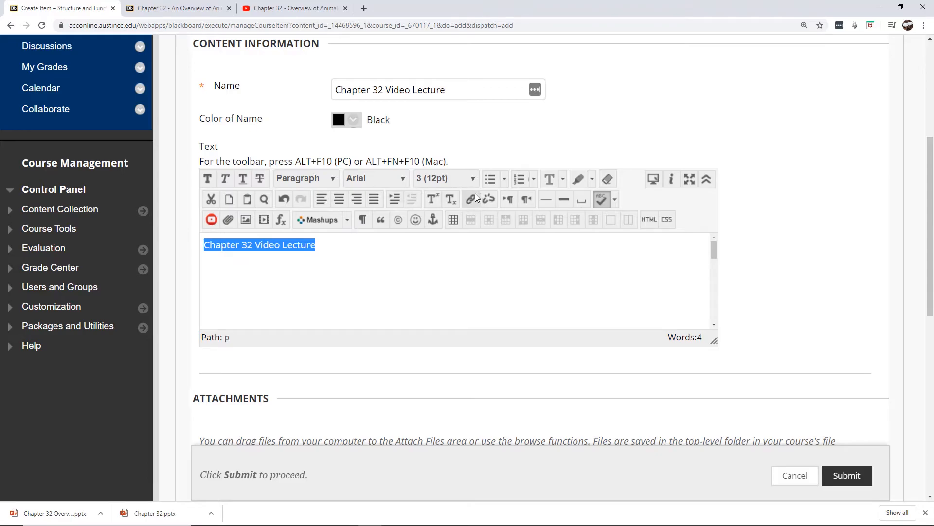
left_click(475, 195)
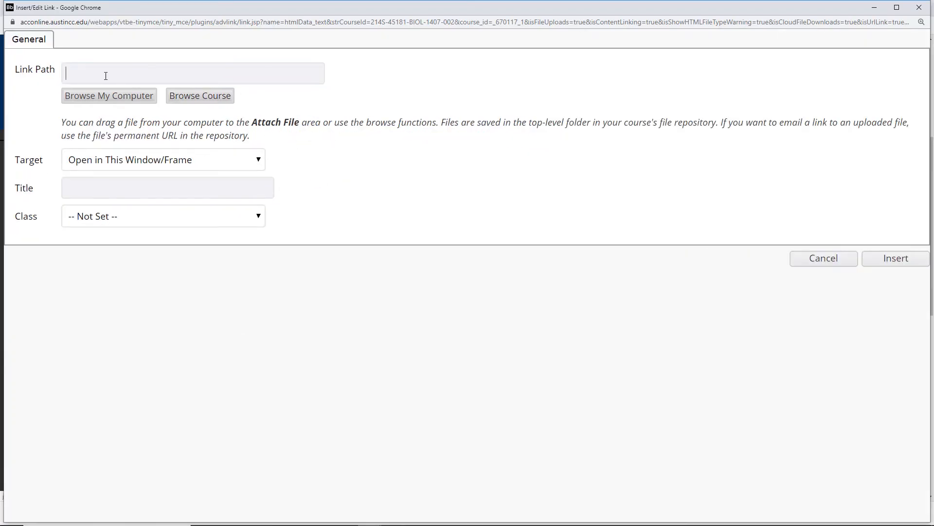
key("ctrl+v")
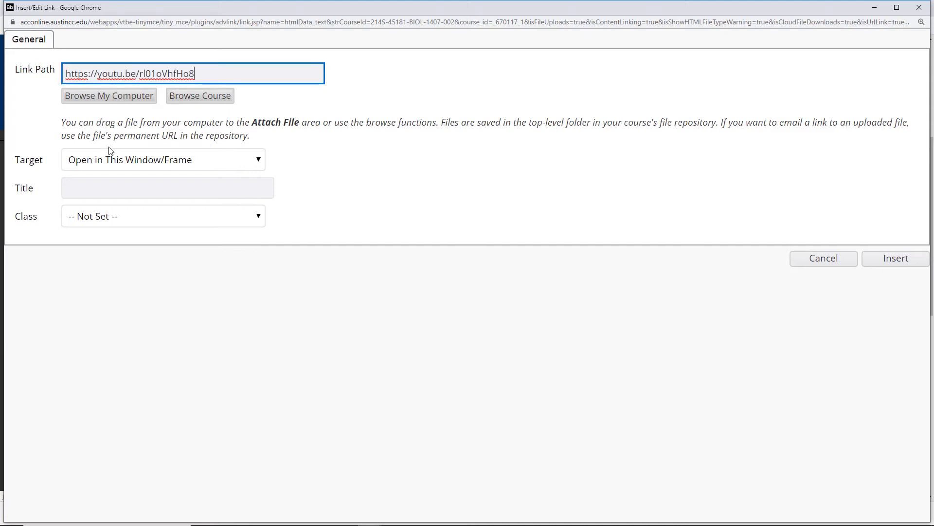
left_click(133, 163)
left_click(135, 194)
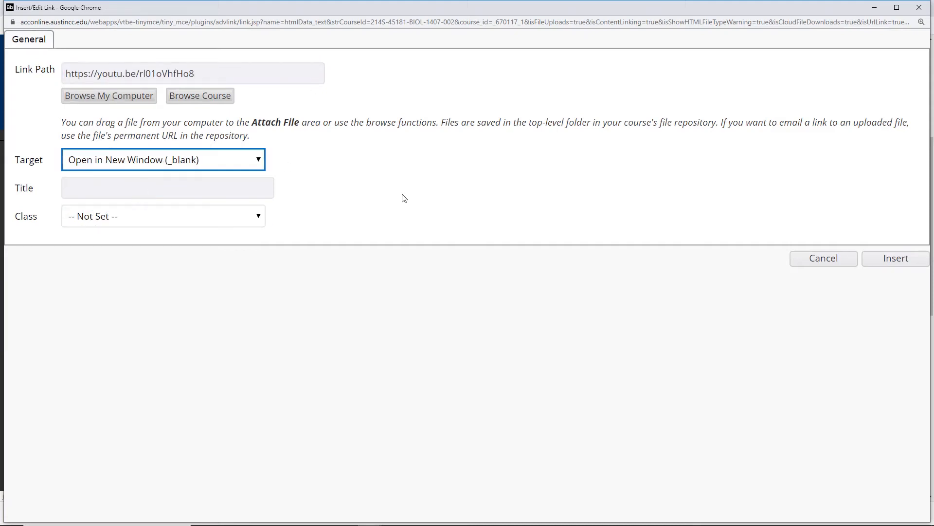
left_click(887, 258)
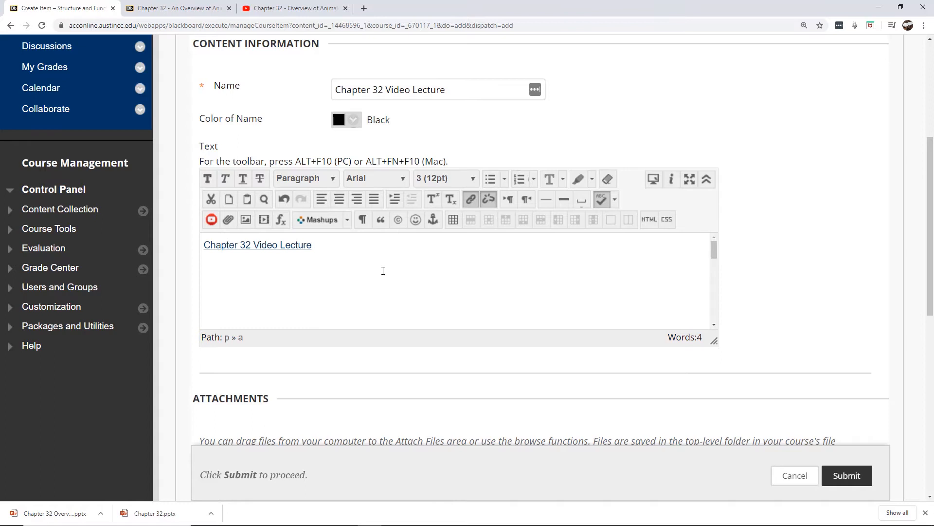
key("Return")
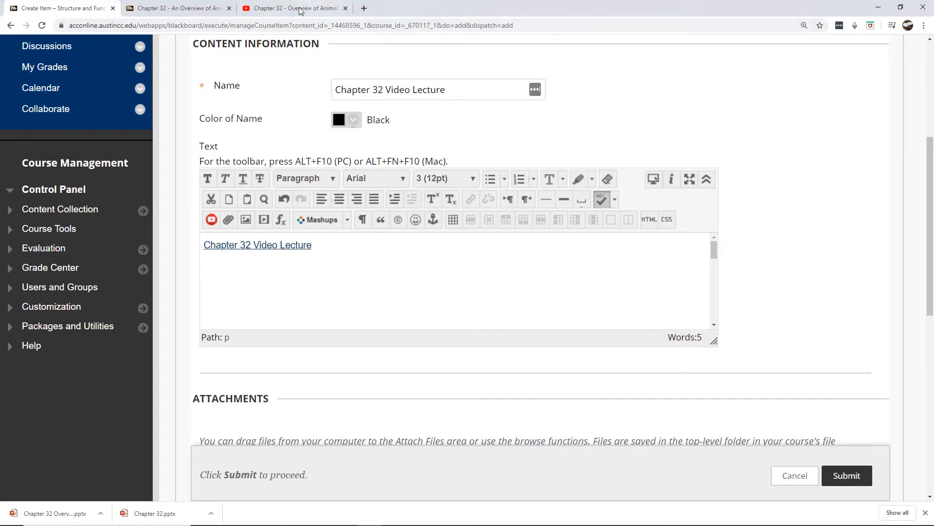
- Open the embed options of the "Chapter 32 - Overview of Animals" YouTube video and copy its embed code
left_click(279, 13)
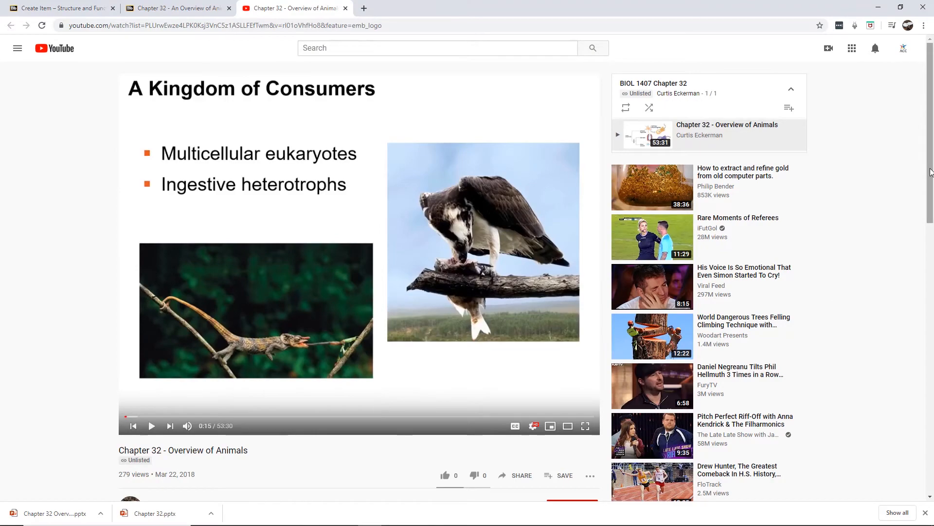
scroll(513, 268, "down", 4)
left_click(513, 267)
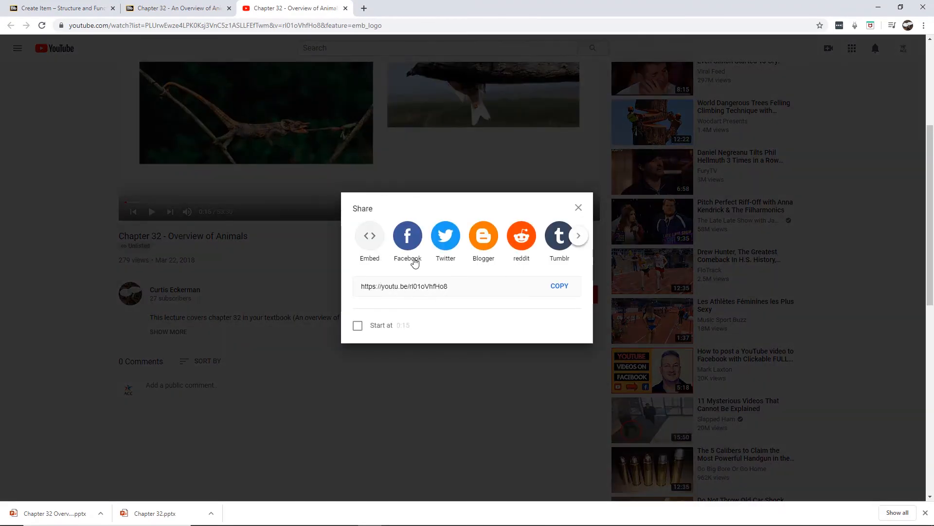
left_click(370, 238)
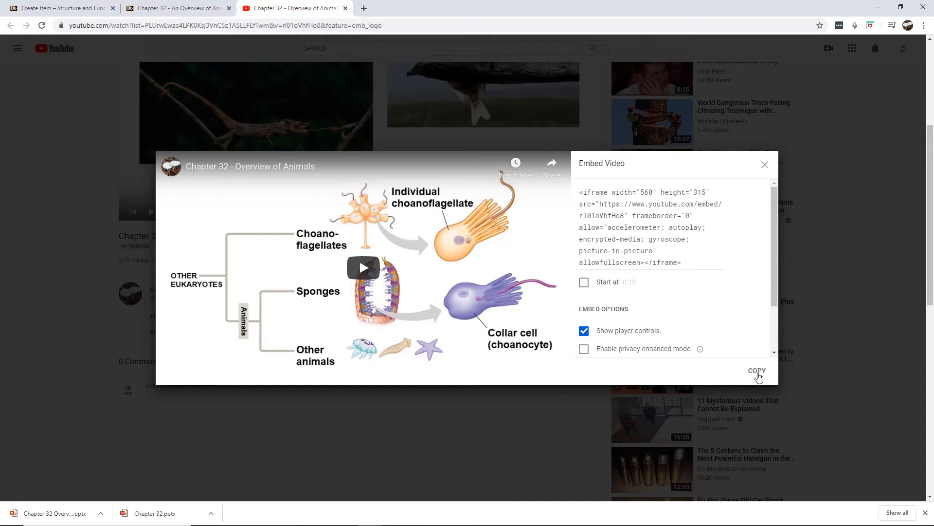
left_click(756, 371)
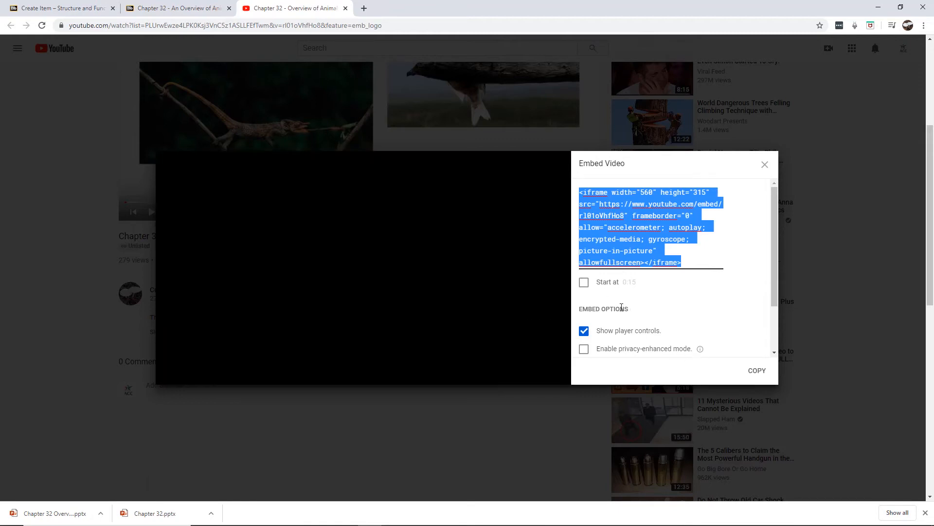
- Try a start time of 0:30 for the embedded video and turn the start time option off again
left_click(587, 285)
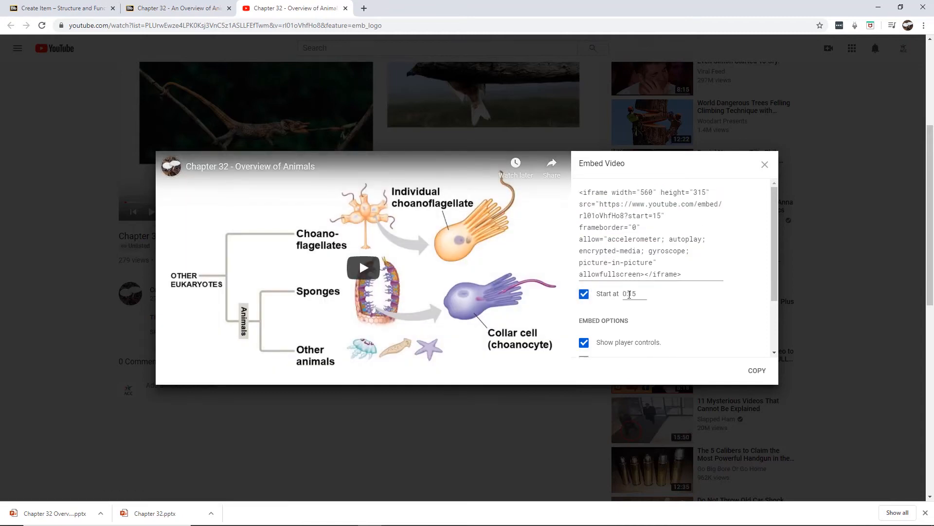
double_click(630, 295)
type("30")
left_click(619, 303)
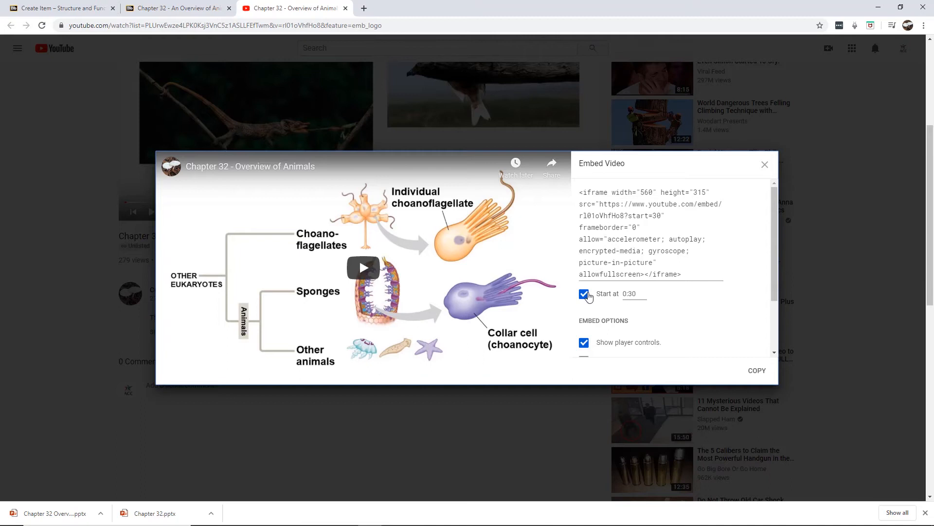
left_click(586, 294)
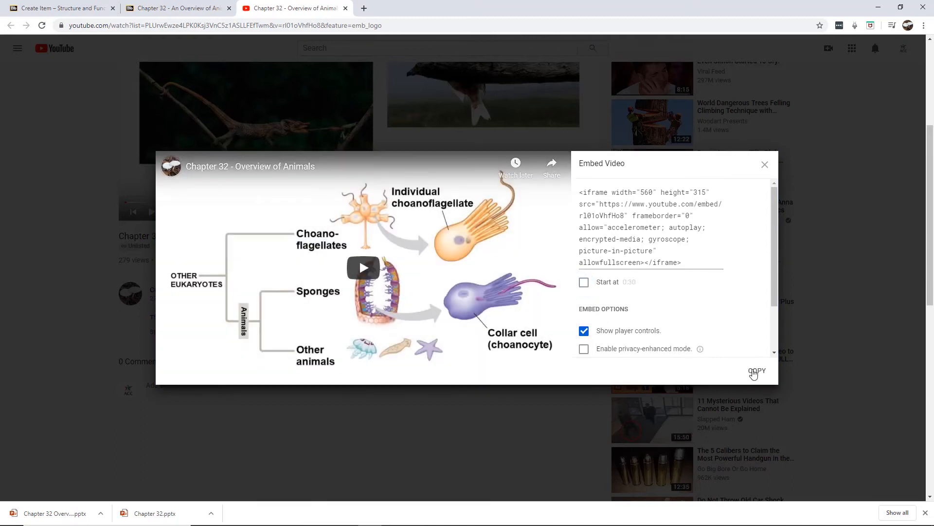
- Copy the YouTube video's embed code and insert it into the Blackboard item's HTML source below the linked paragraph, updating the body text
left_click(756, 371)
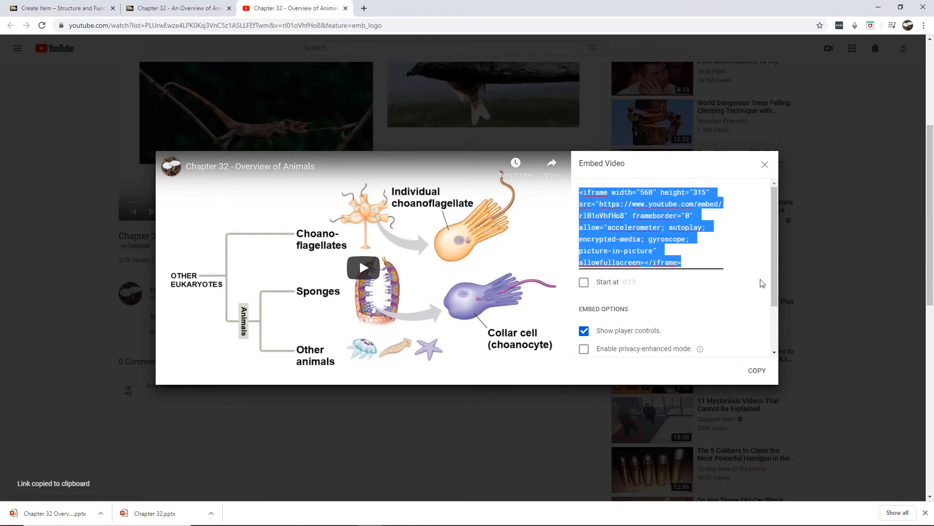
left_click(765, 164)
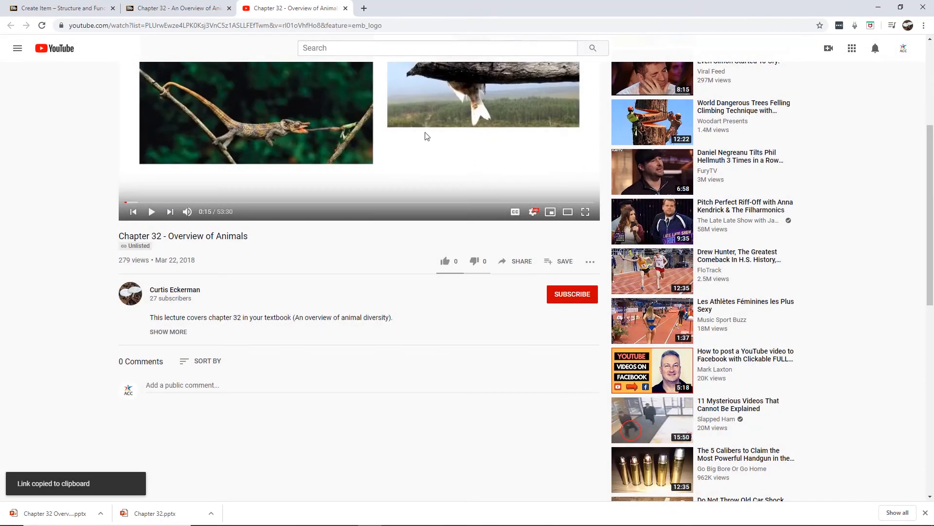
left_click(116, 3)
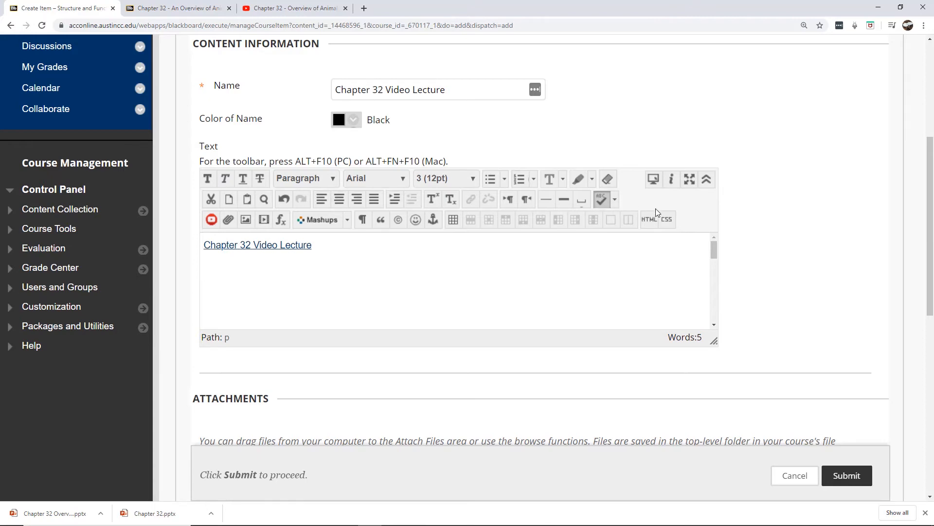
left_click(649, 219)
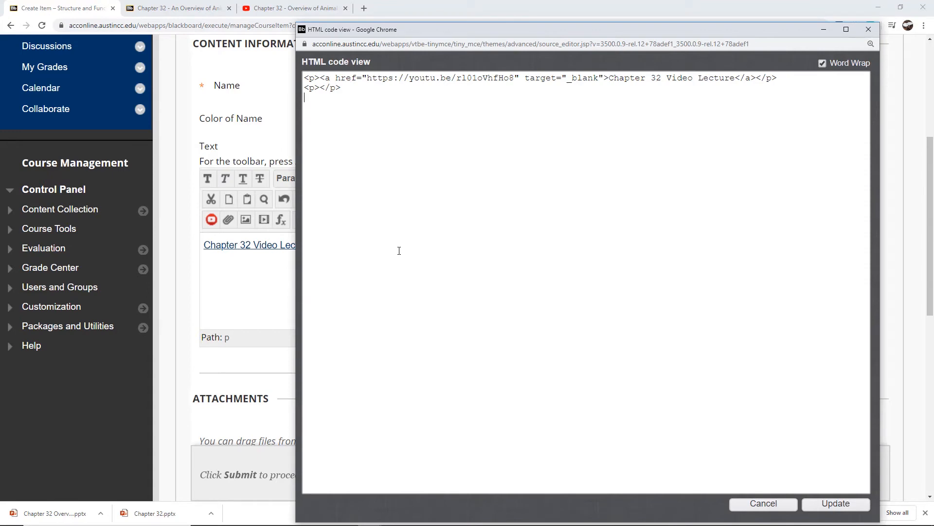
key("ctrl+v")
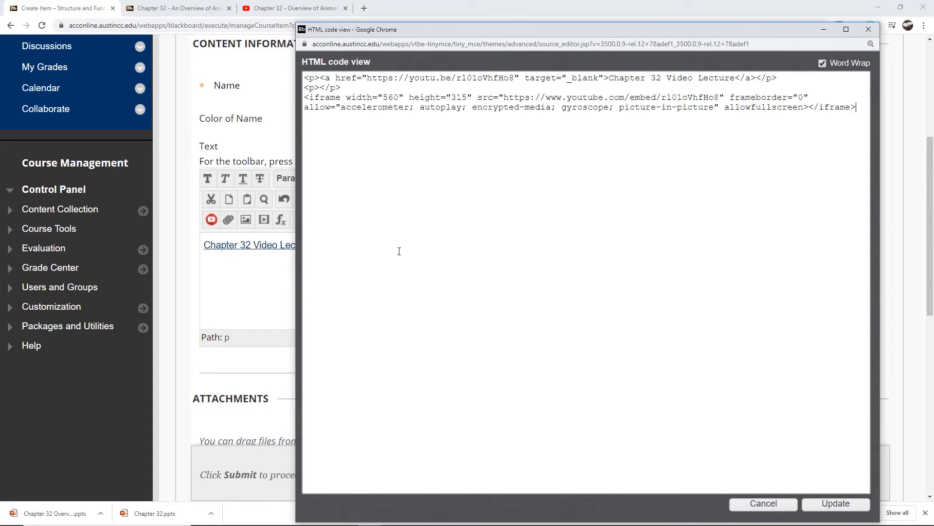
left_click(822, 504)
- Enlarge the body text editor vertically to show more of the embedded video placeholder
left_click_drag(714, 341, 755, 436)
left_click_drag(930, 244, 925, 303)
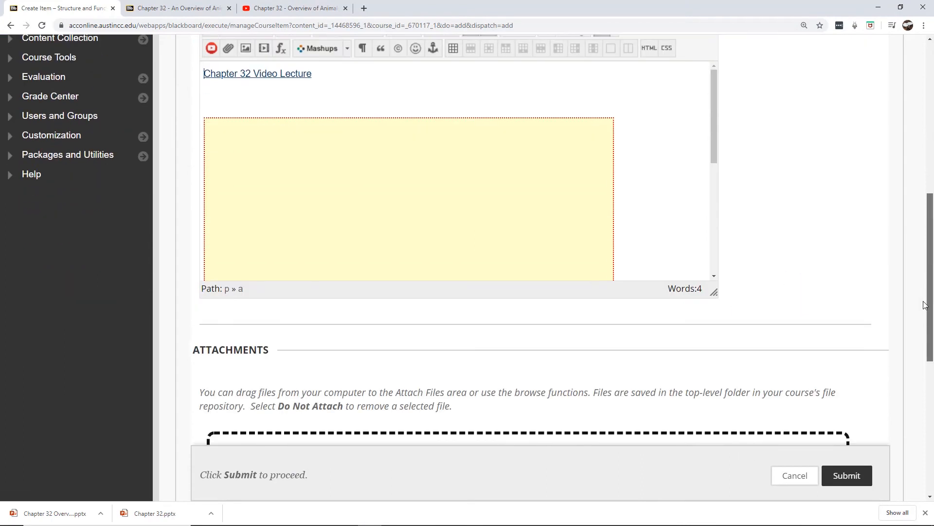
left_click_drag(717, 292, 753, 365)
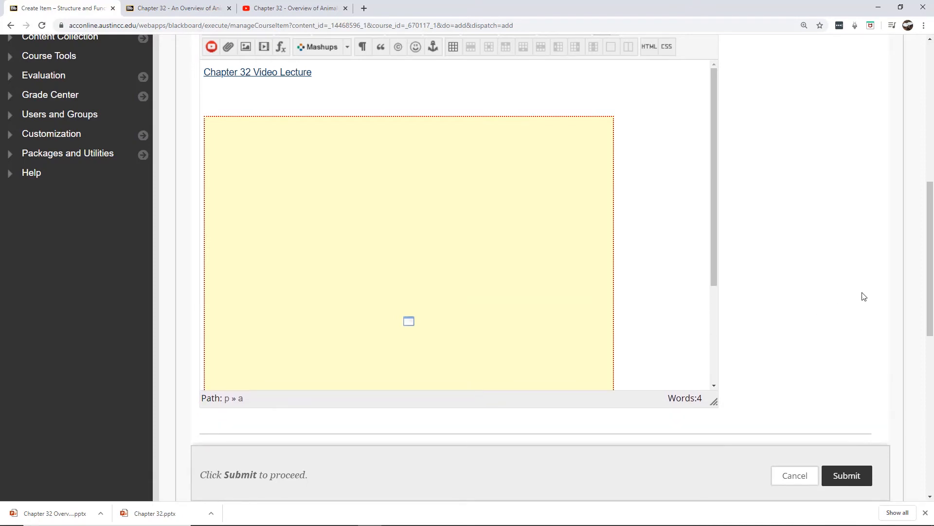
left_click_drag(933, 286, 932, 266)
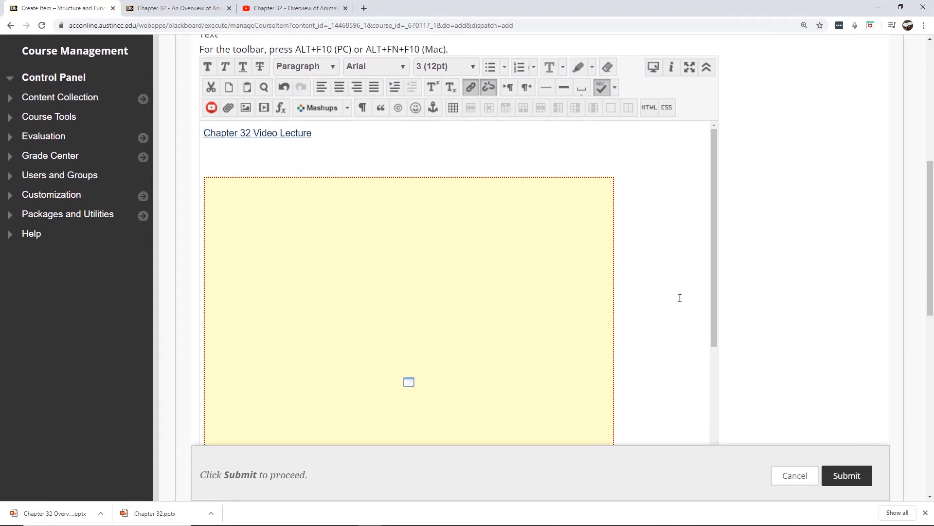
left_click(218, 153)
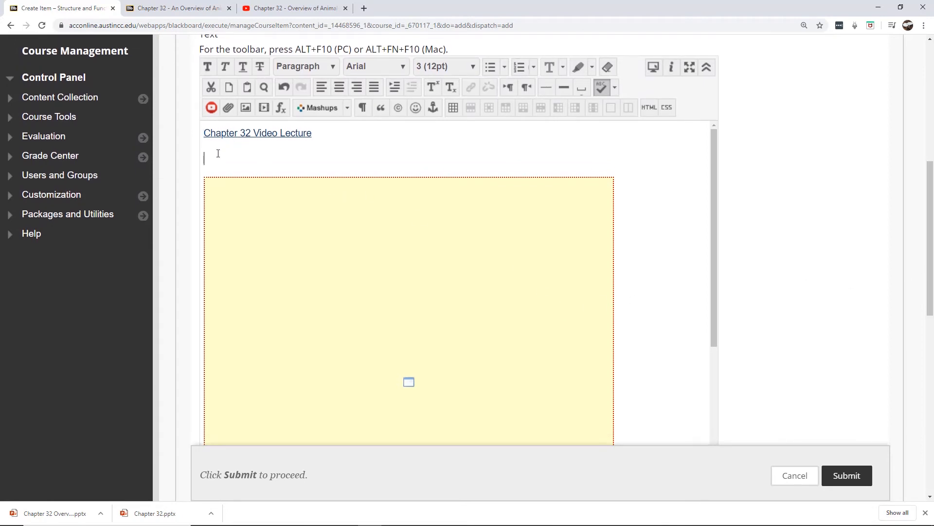
right_click(305, 239)
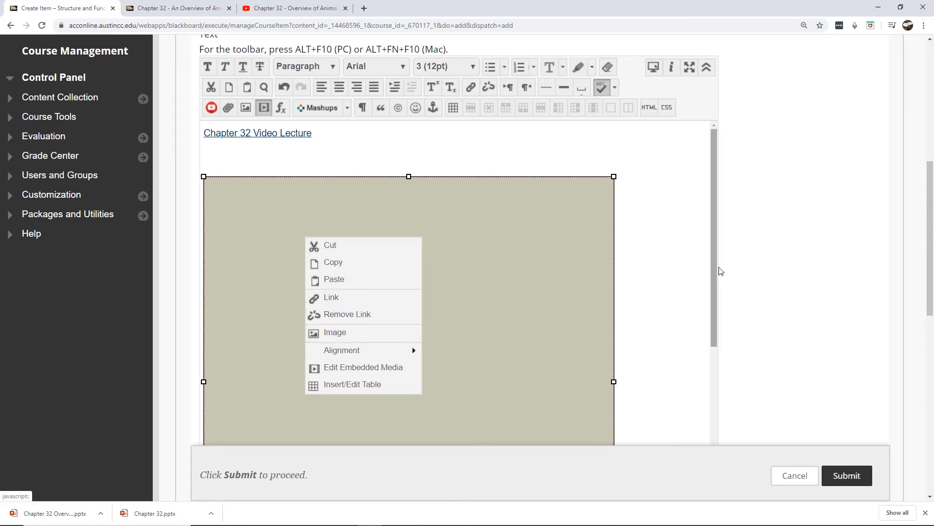
left_click(674, 282)
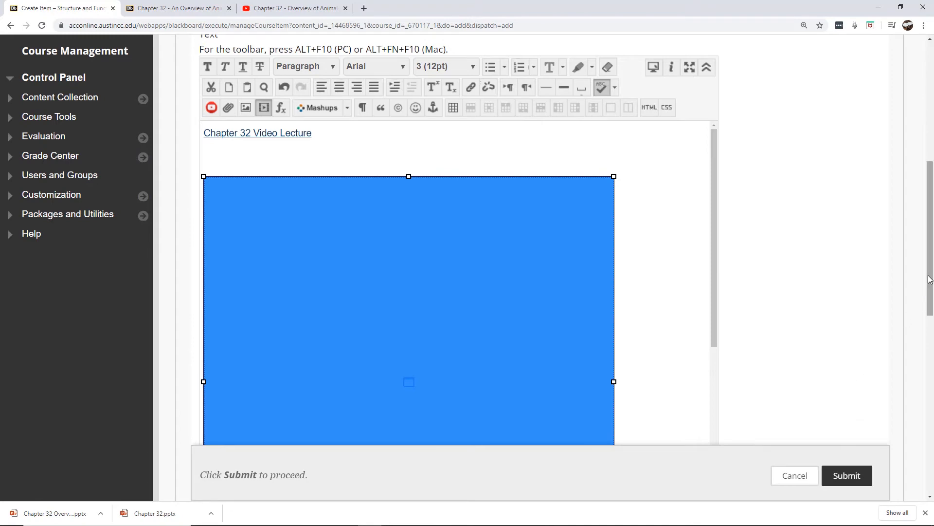
- Submit the new Chapter 32 Video Lecture item to the Chapter 32 - Animal Diversity folder
left_click_drag(927, 279, 927, 334)
scroll(928, 334, "down", 2)
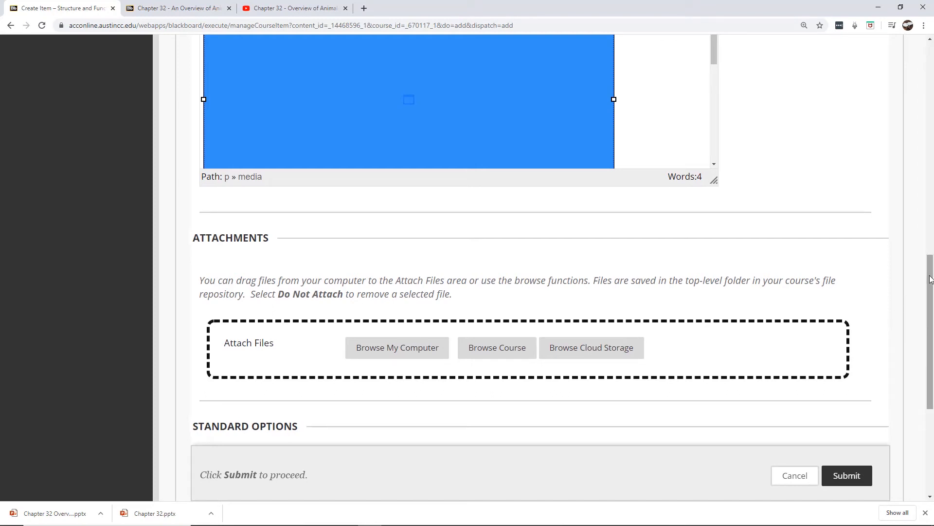
left_click_drag(931, 275, 932, 197)
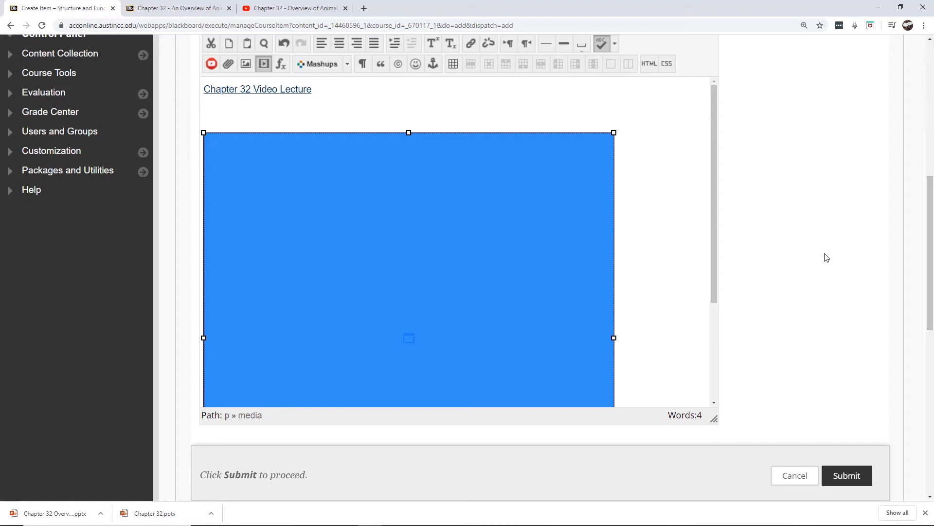
left_click(866, 482)
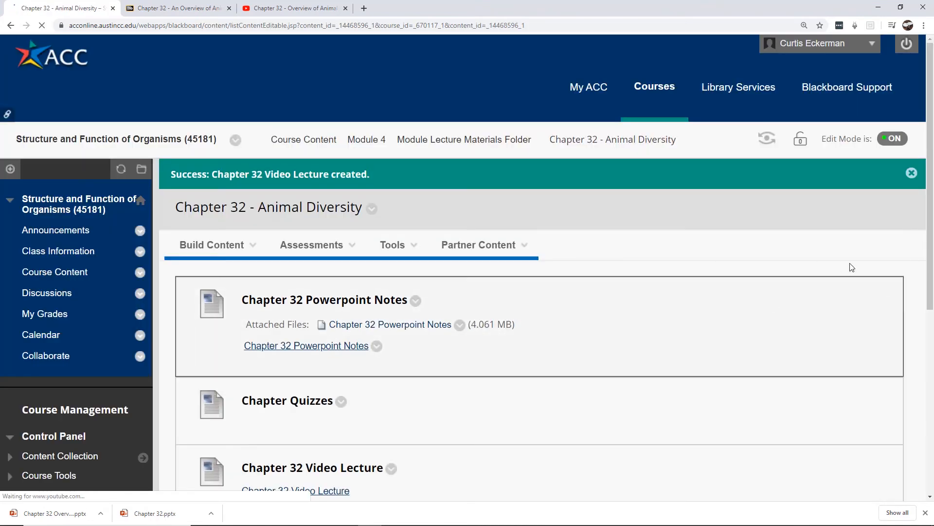
- Move the Chapter 32 Video Lecture item above Chapter Quizzes in the folder
scroll(851, 267, "down", 4)
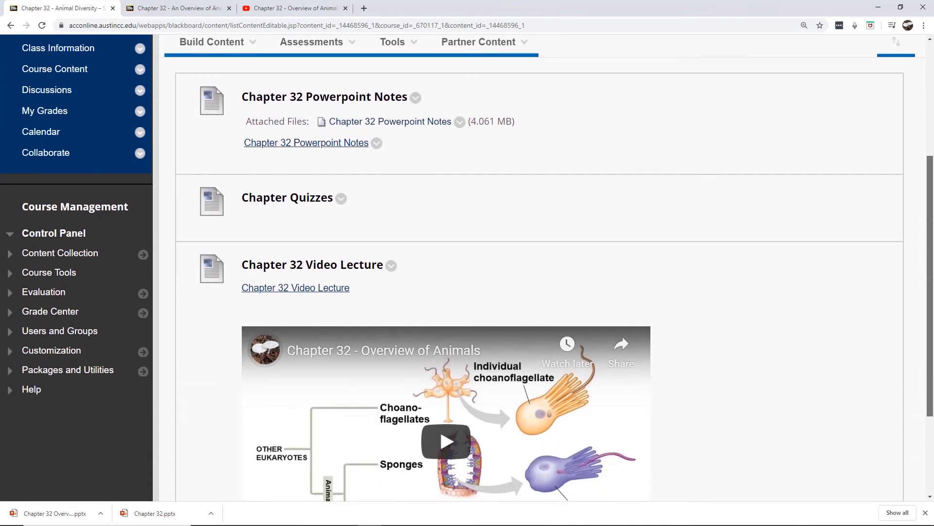
left_click_drag(932, 294, 933, 314)
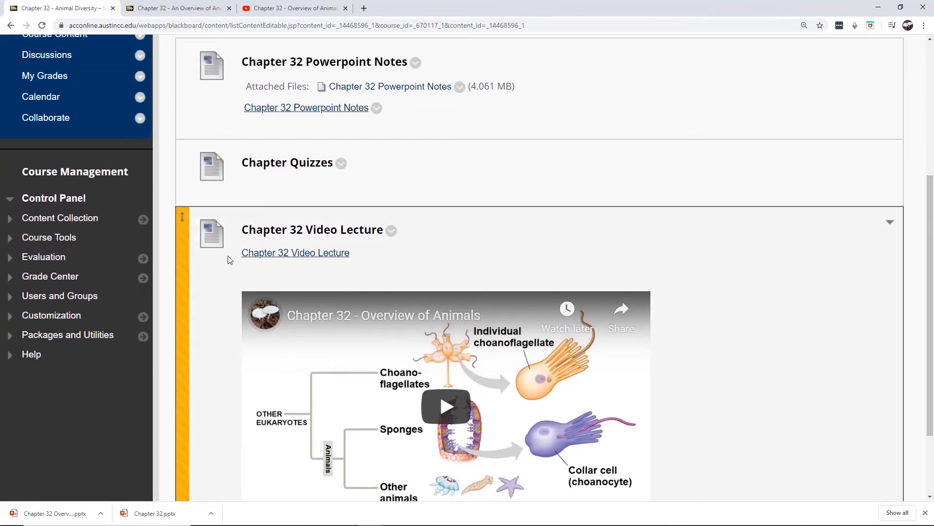
left_click_drag(197, 217, 197, 155)
mouse_move(931, 194)
left_mouse_down()
mouse_move(931, 158)
mouse_move(929, 181)
left_mouse_up()
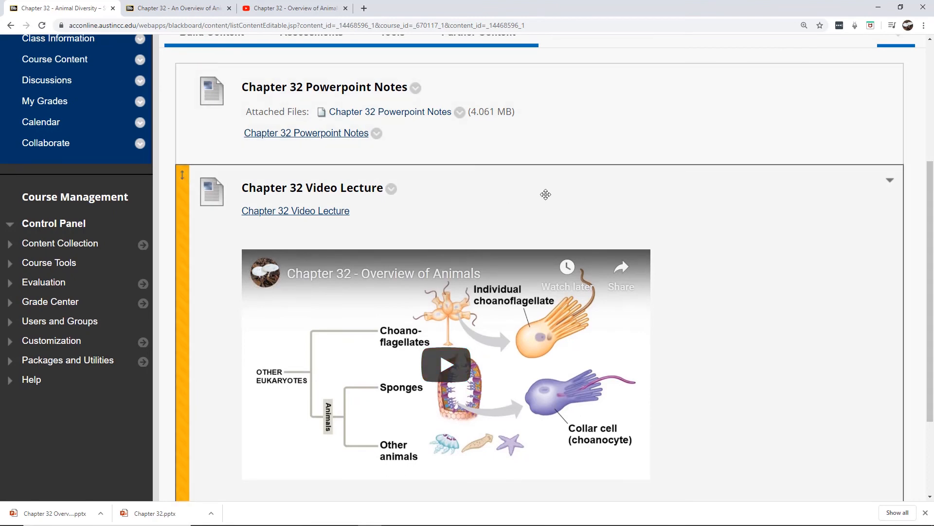
- Edit the Chapter 32 Video Lecture item and attach the local "Chapter 32 Overview of Animals Narrated Powerpoint" file
left_click(392, 193)
left_click(410, 168)
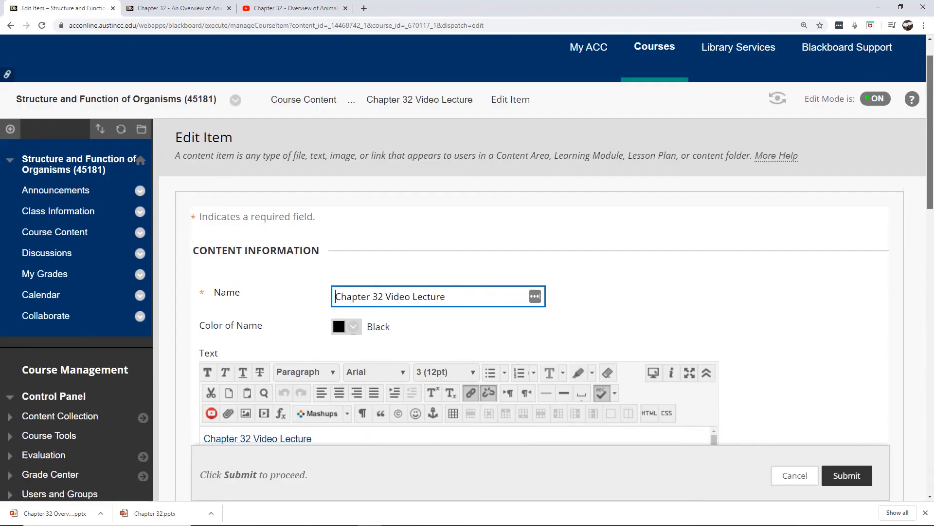
scroll(407, 307, "down", 15)
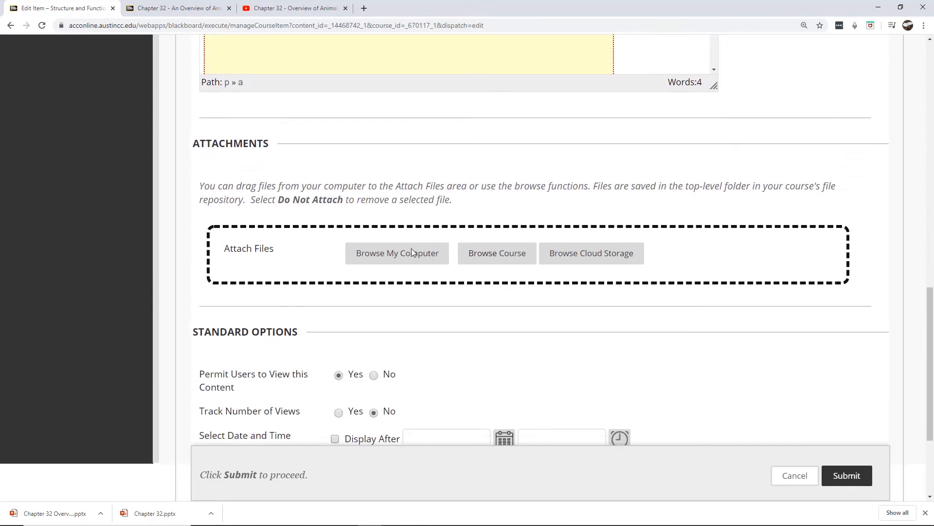
left_click(412, 252)
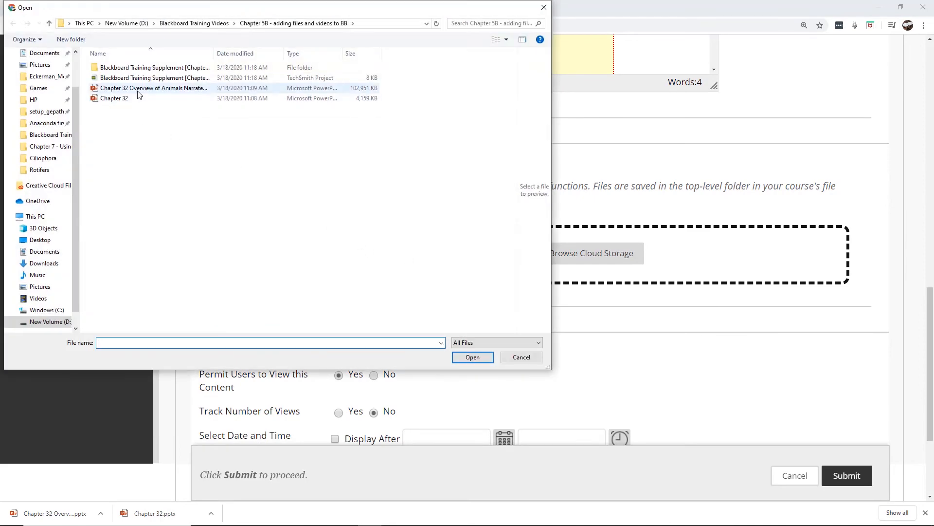
left_click(138, 91)
left_click(464, 359)
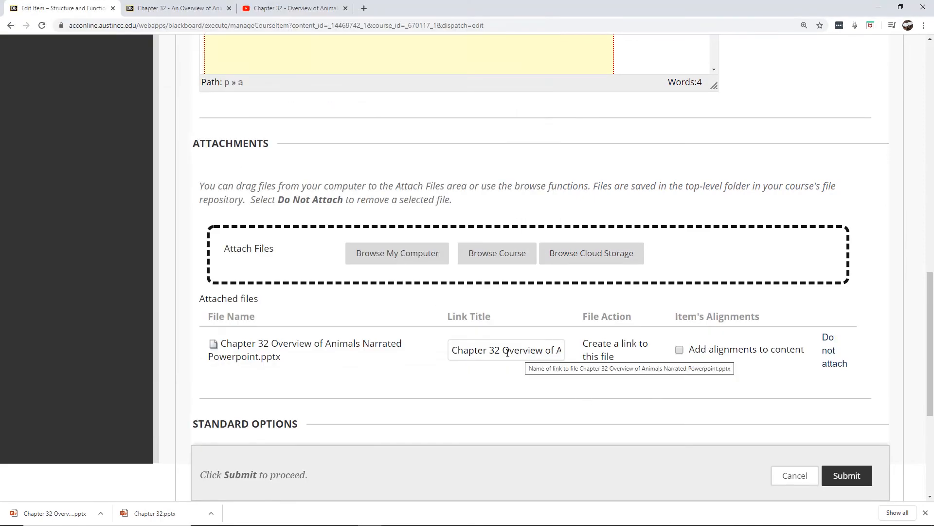
- Set the attached file's link title to "Chapter 32 Narrated Powerpoint"
left_click_drag(502, 350, 648, 364)
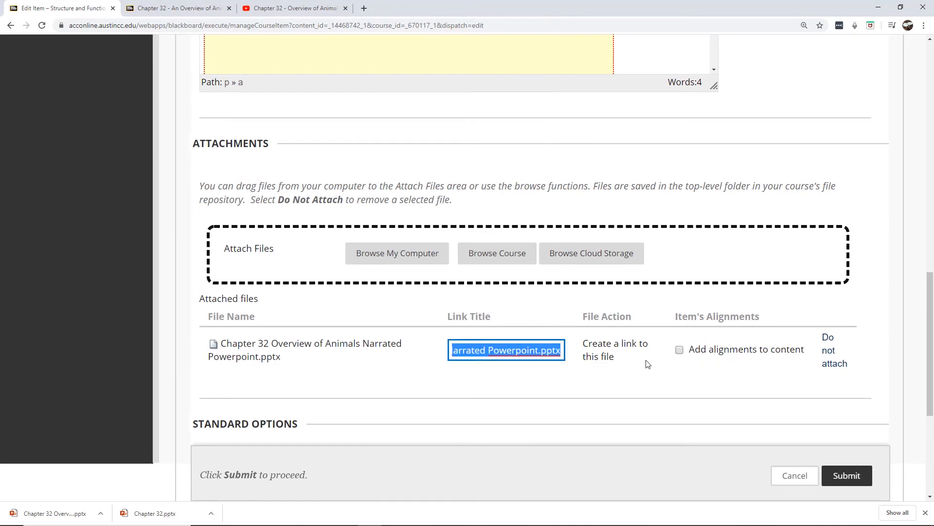
type("Chapter 32 N")
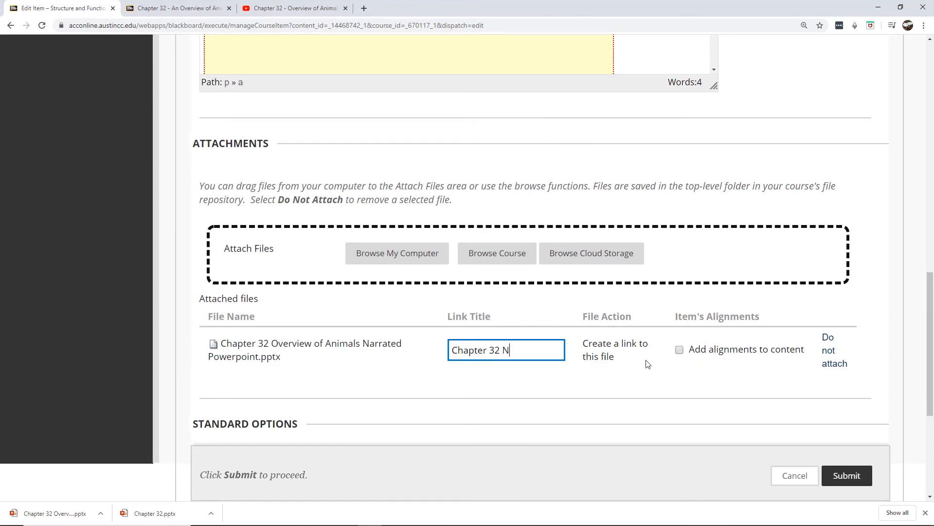
type("arrated Powerpoint")
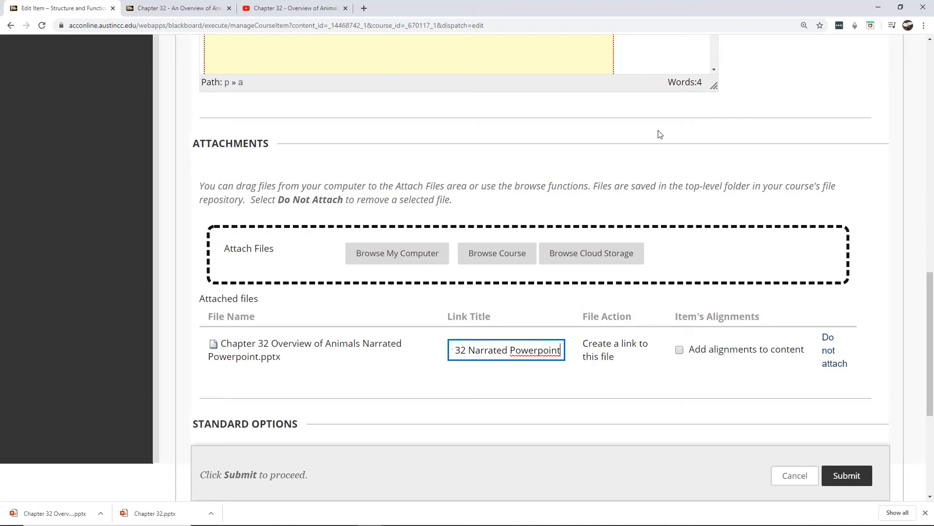
- Delete the linked "Chapter 32 Video Lecture" line and the blank line above the embedded video in the body text
scroll(739, 212, "up", 10)
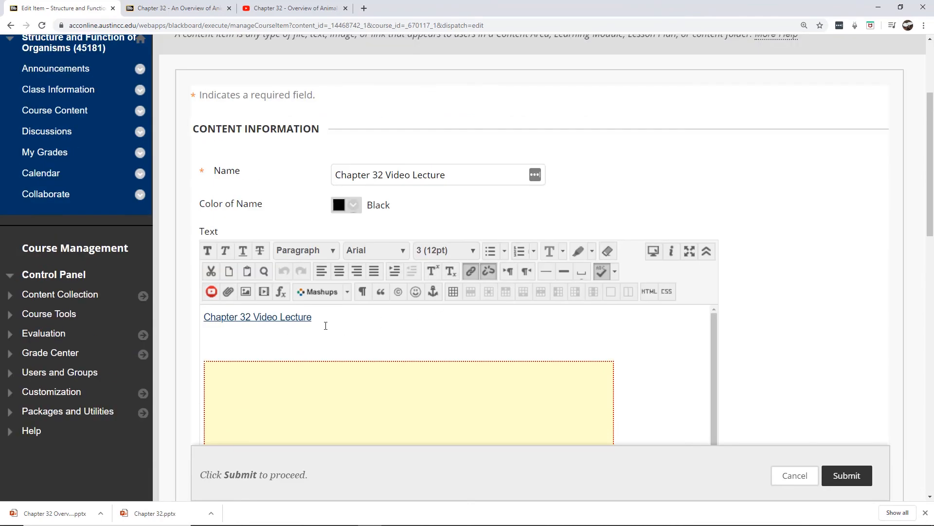
left_click_drag(320, 318, 200, 318)
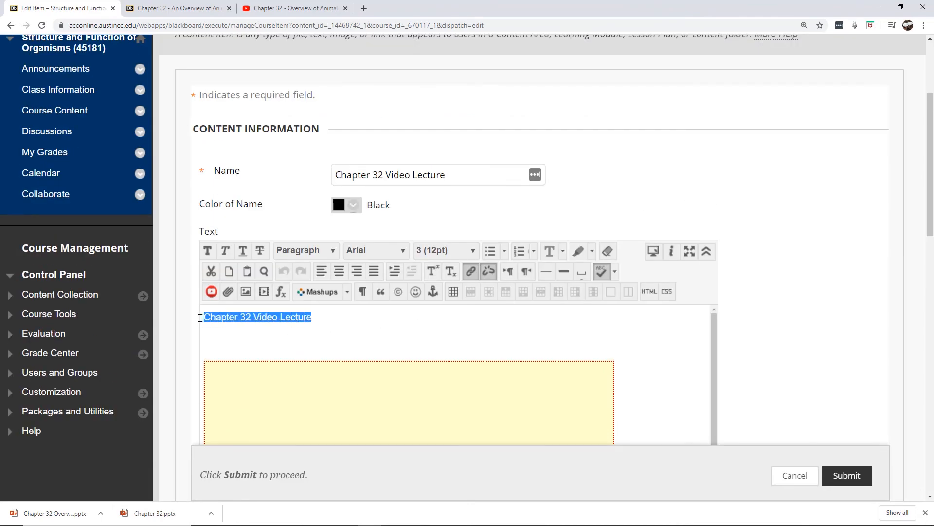
key("Delete")
key("Delete")
key("Delete")
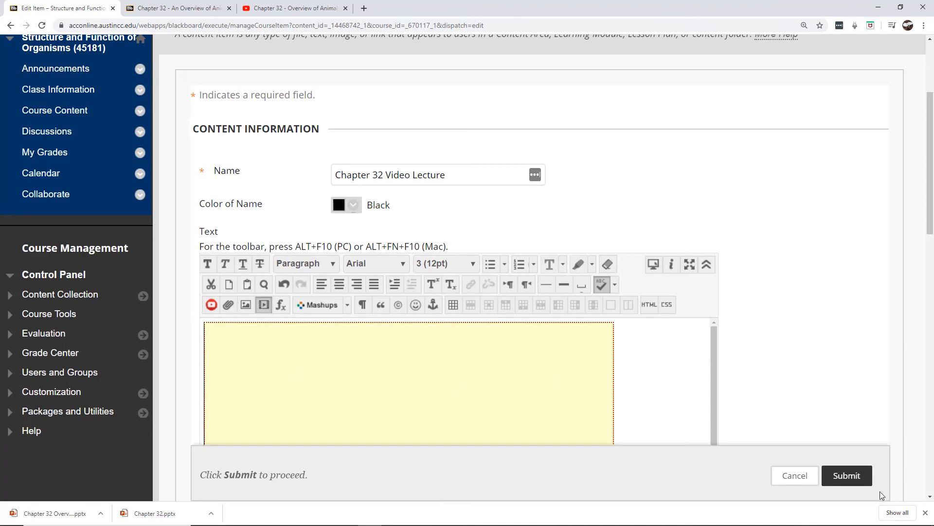
- Submit the edited Chapter 32 Video Lecture item and review it in the folder
left_click(846, 484)
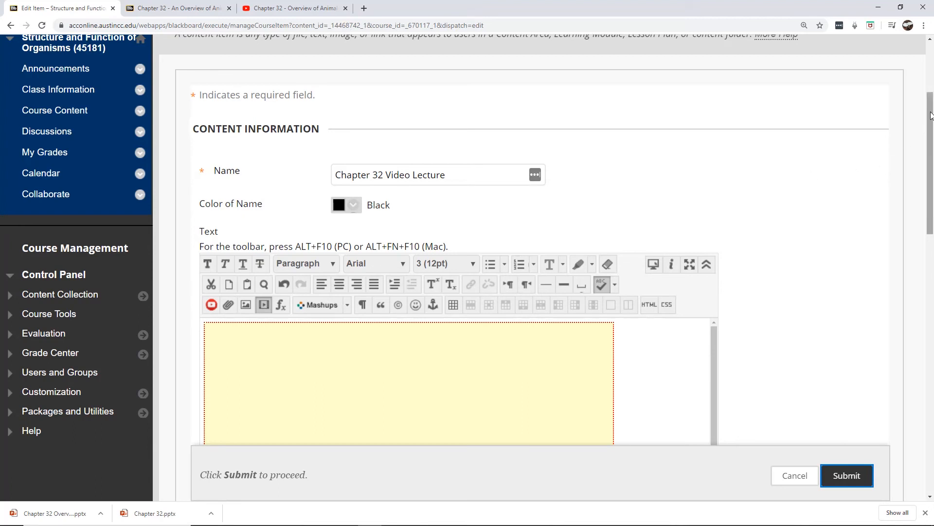
left_click_drag(931, 115, 931, 301)
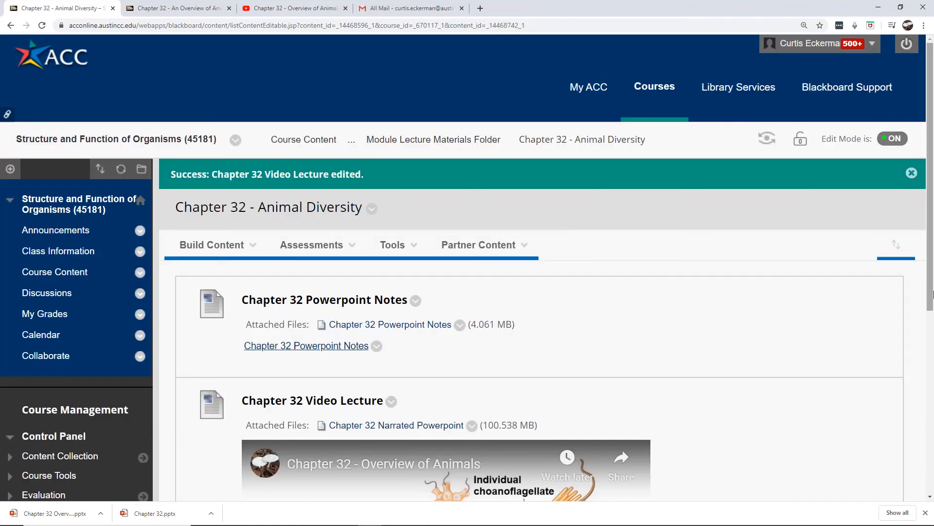
left_click_drag(932, 291, 905, 444)
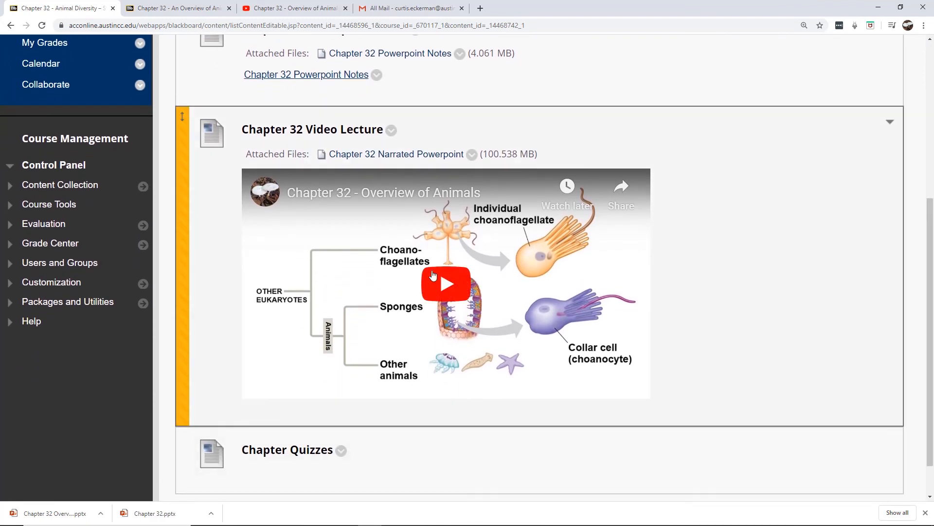